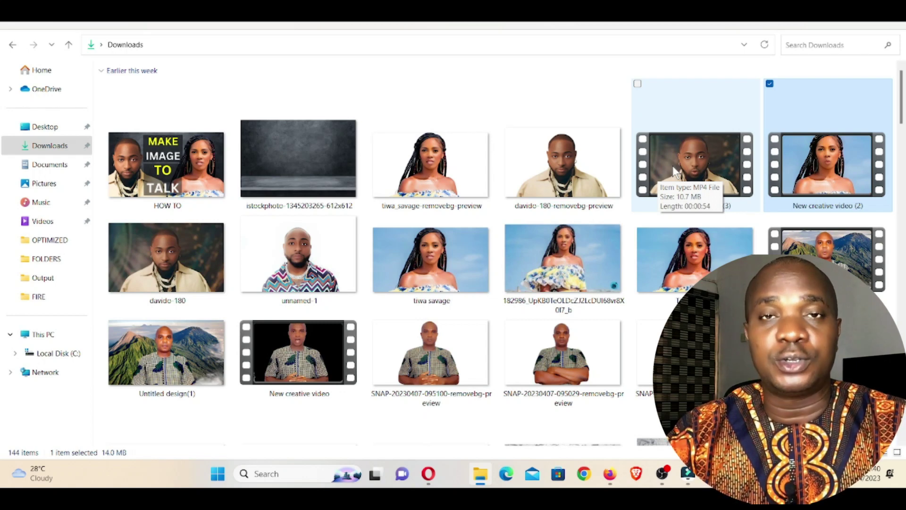
- Preview the talking-image clips New creative video (3) and New creative video (2) from Downloads, closing the player after each
double_click(676, 172)
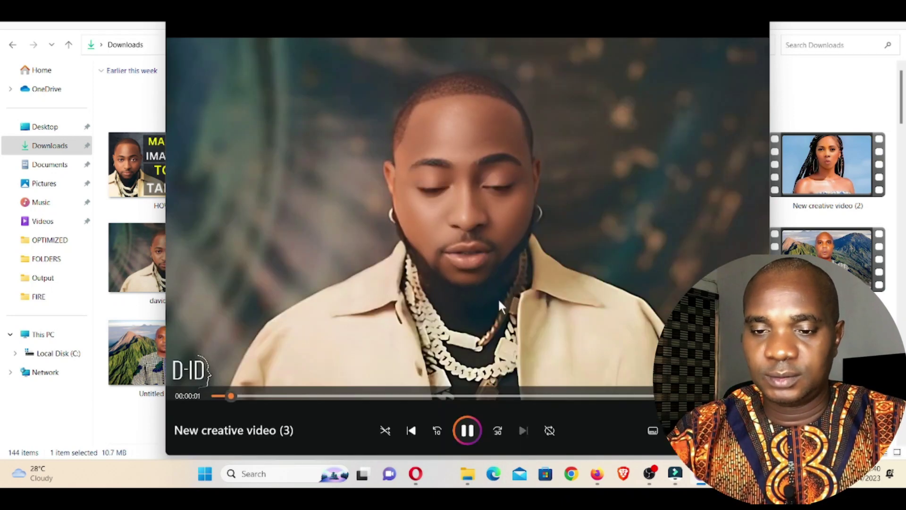
click(467, 430)
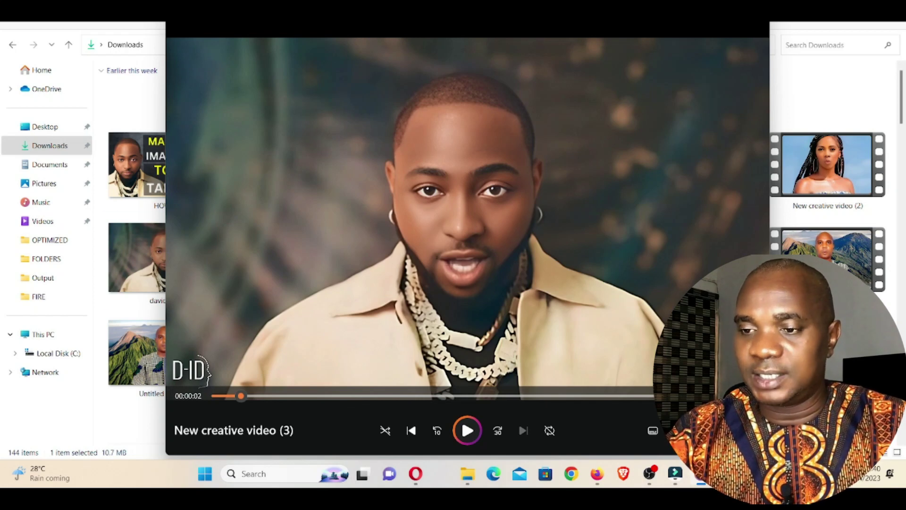
click(758, 29)
double_click(800, 172)
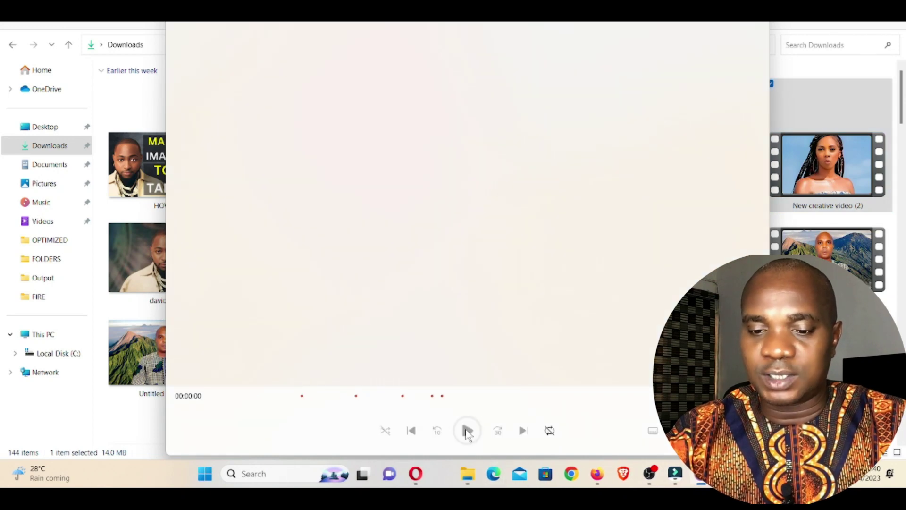
click(467, 432)
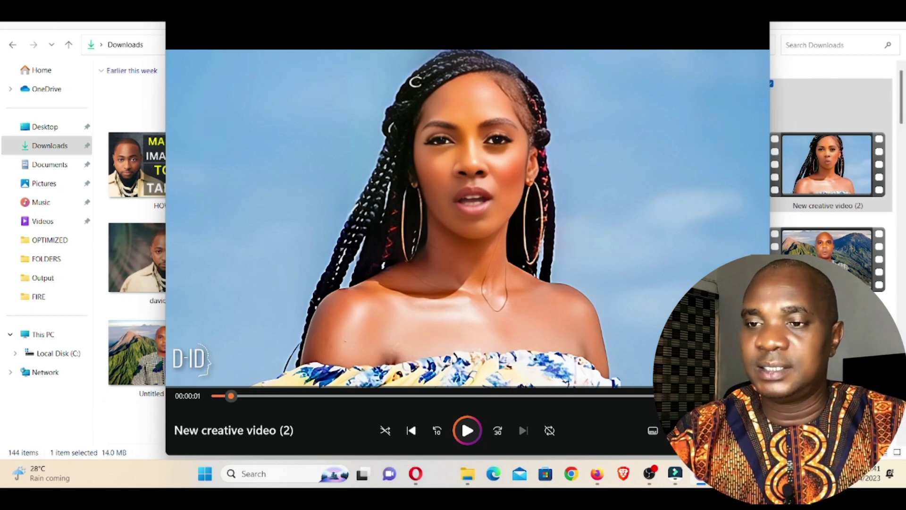
key(alt+F4)
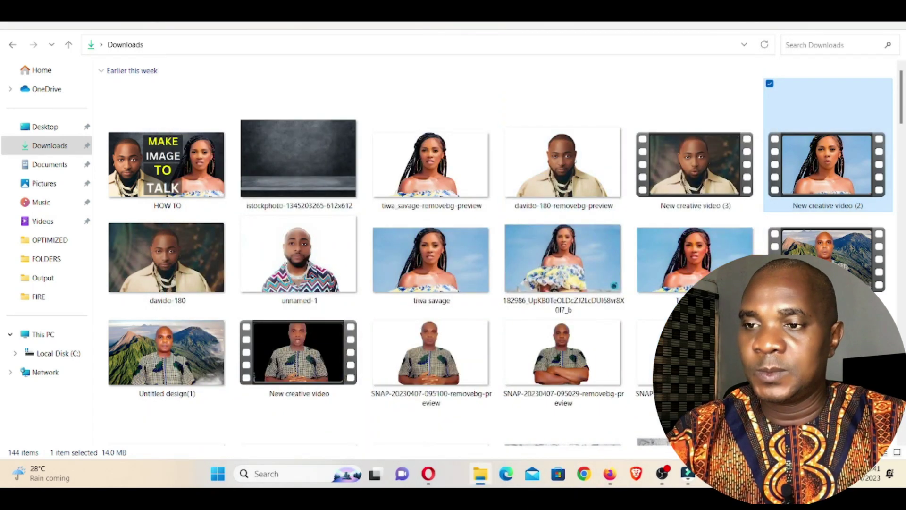
- Switch to the Apowersoft online watermark remover in Firefox and upload New creative video (3) from Downloads
key(alt+Tab)
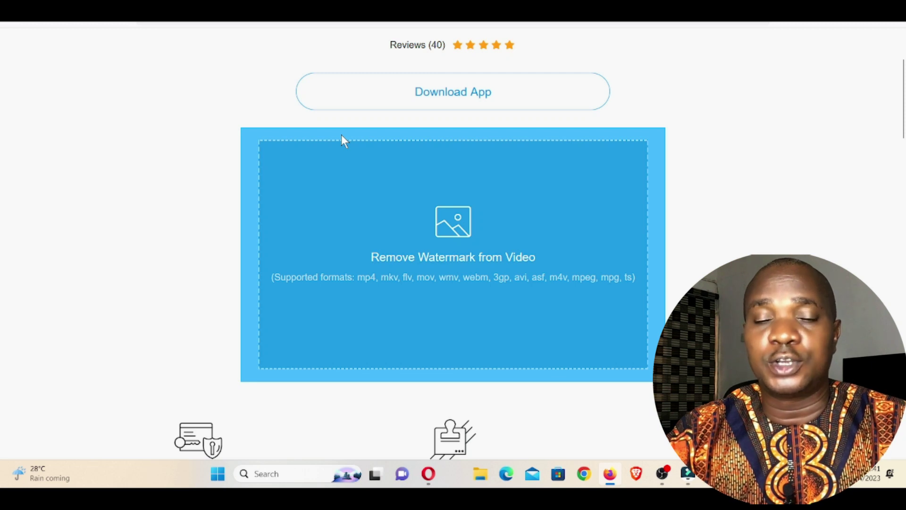
click(442, 236)
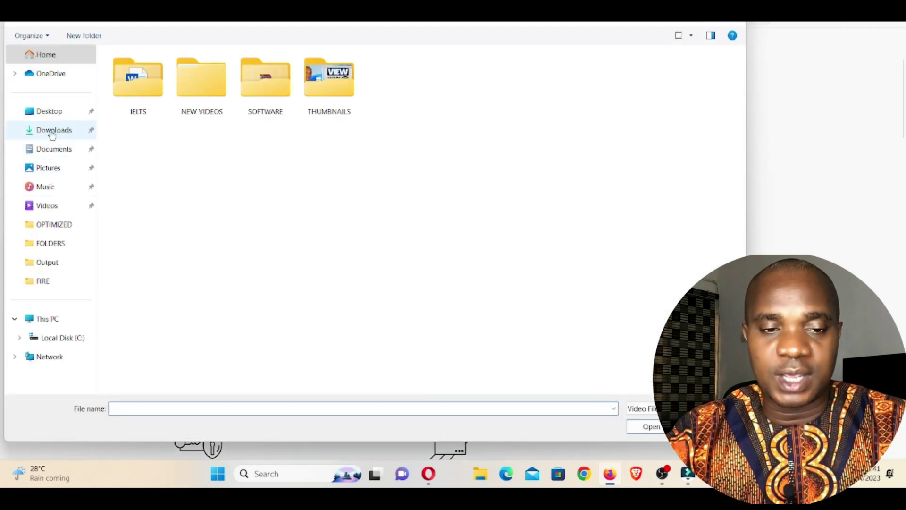
click(52, 134)
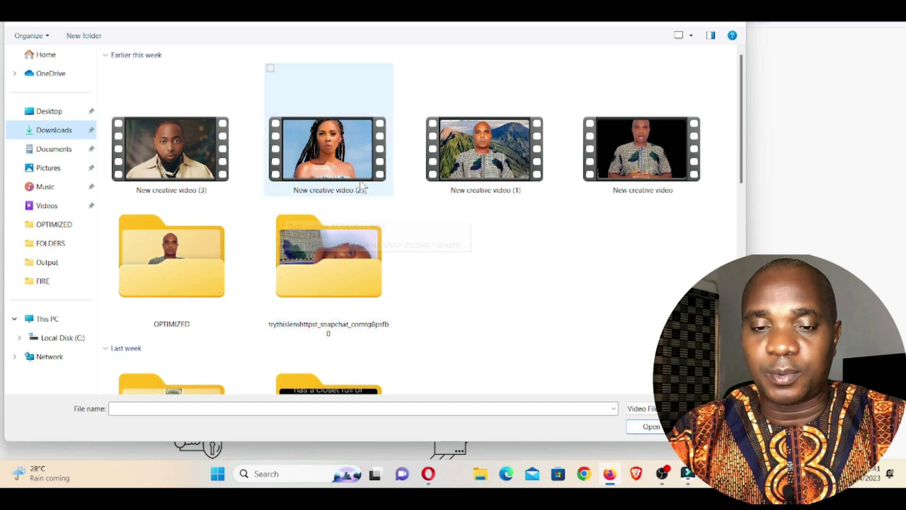
double_click(185, 158)
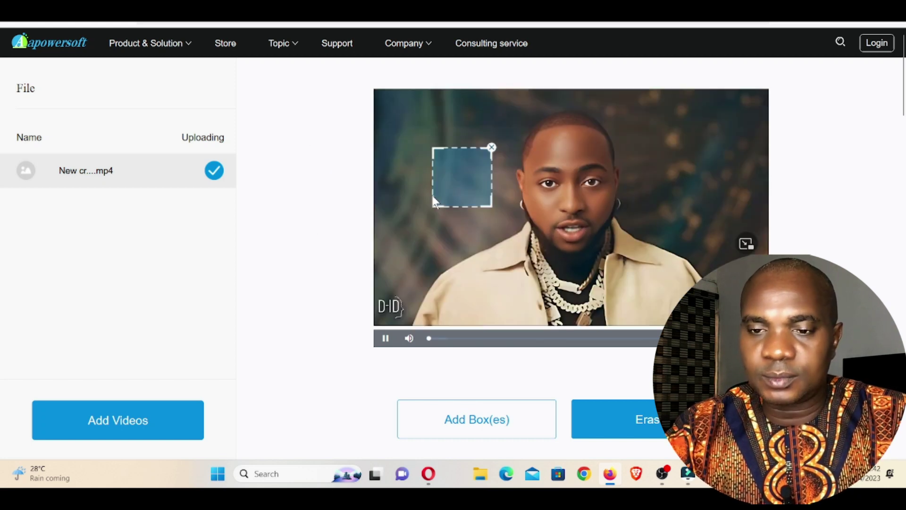
- Pause the video preview and move the selection box over the D-ID watermark in the frame's lower-left corner
click(386, 340)
scroll(387, 339, down, 1)
drag(453, 109, 441, 83)
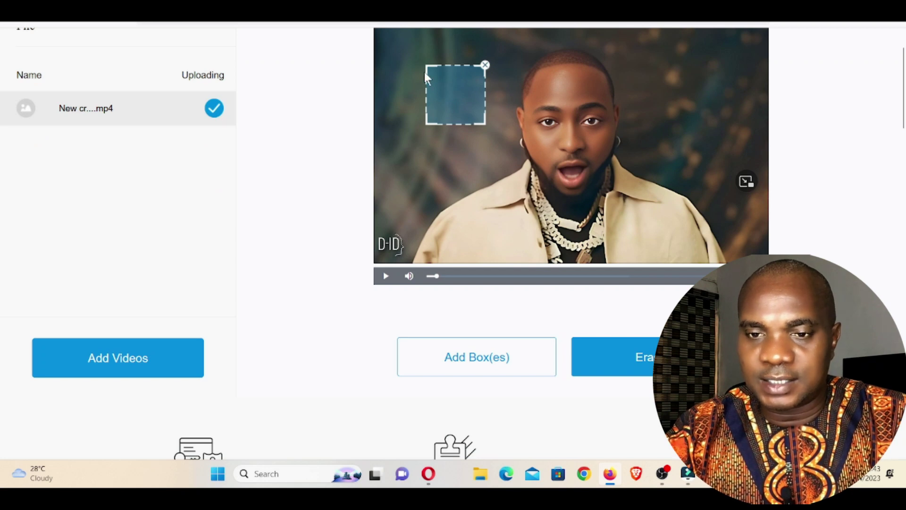
mouse_move(455, 87)
mouse_down()
mouse_move(398, 243)
mouse_move(429, 232)
mouse_move(393, 249)
mouse_up()
- Try a second selection box over the man's jacket, and delete that extra box
click(470, 359)
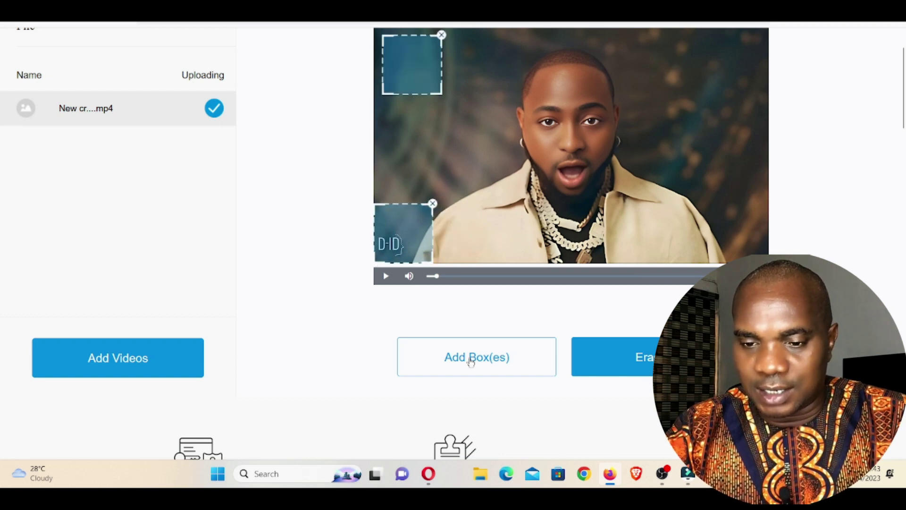
mouse_move(416, 46)
mouse_down()
mouse_move(465, 83)
mouse_move(518, 200)
mouse_up()
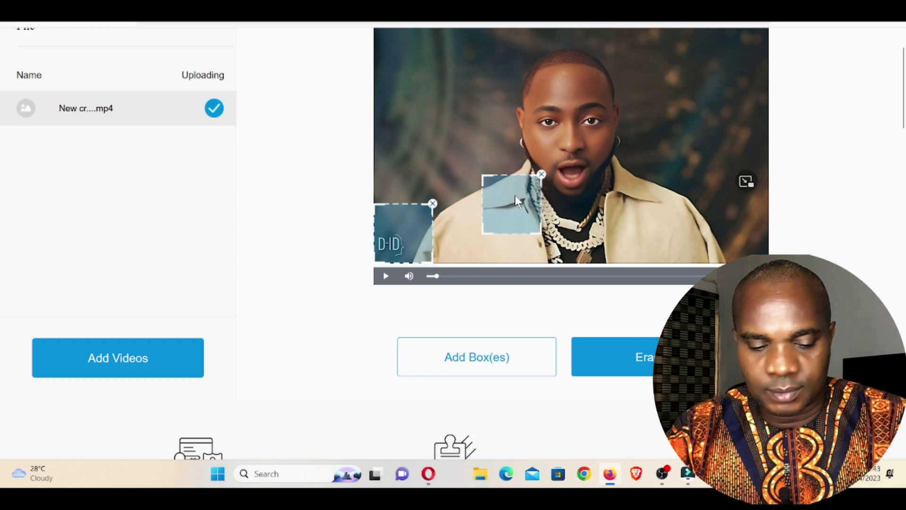
click(542, 175)
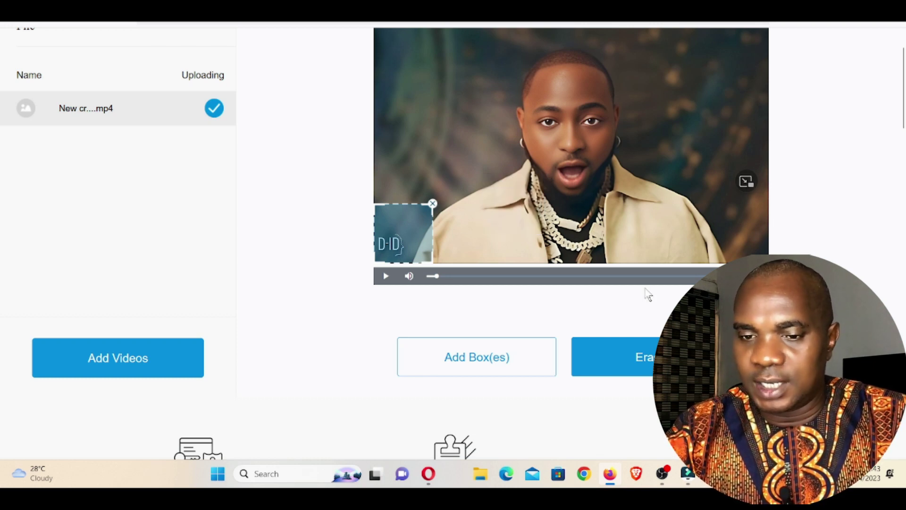
- Erase the boxed watermark and download the processed video
scroll(643, 336, down, 5)
scroll(643, 331, up, 4)
click(642, 306)
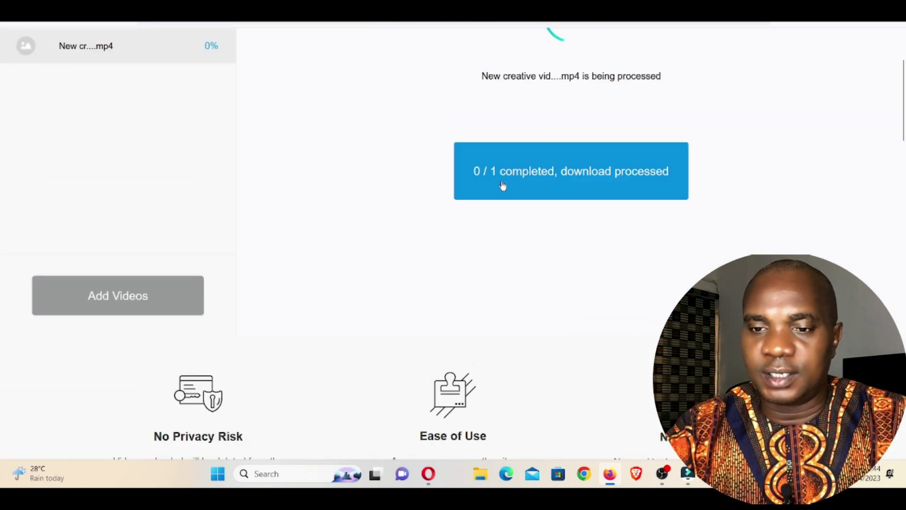
scroll(593, 259, up, 3)
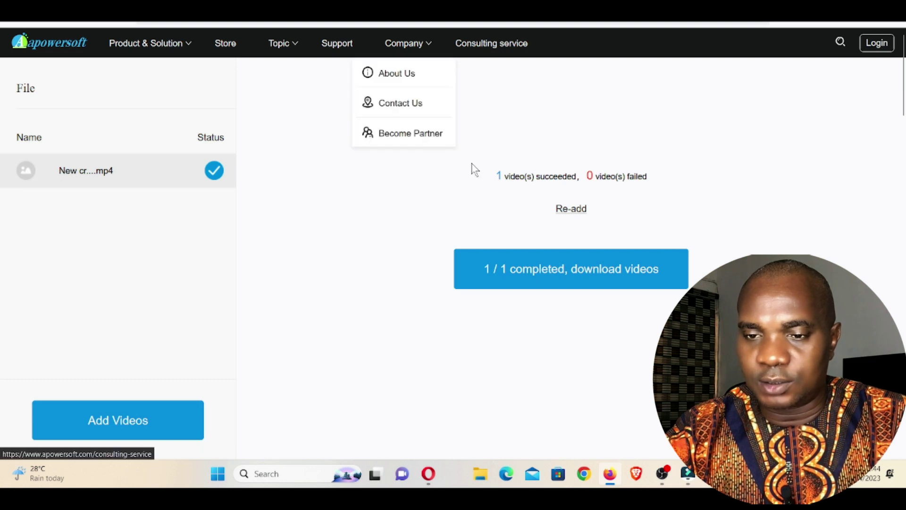
click(535, 279)
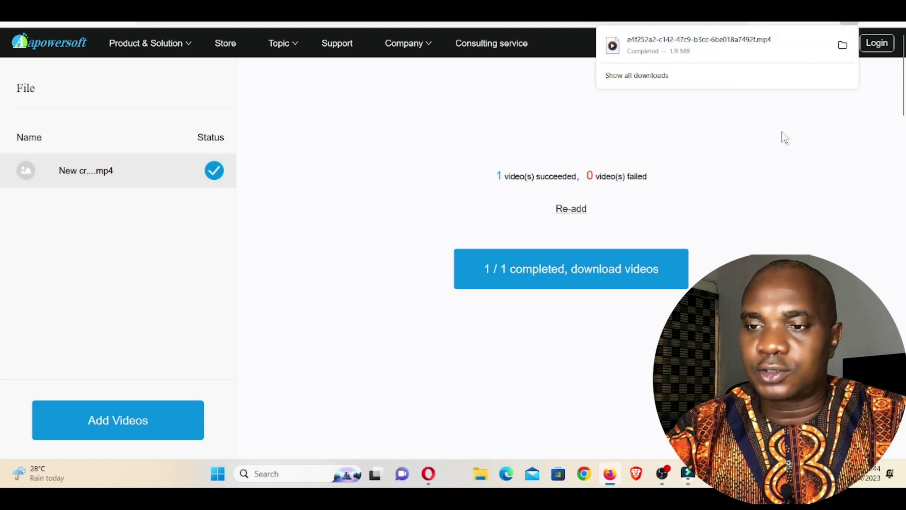
- Play the downloaded video windowed and full screen to examine the former watermark area, and close the player
click(697, 48)
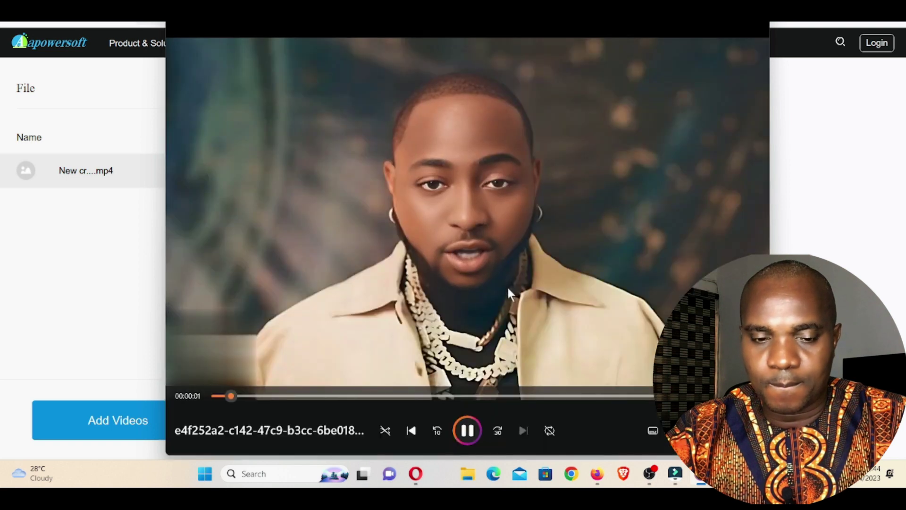
click(467, 430)
double_click(553, 247)
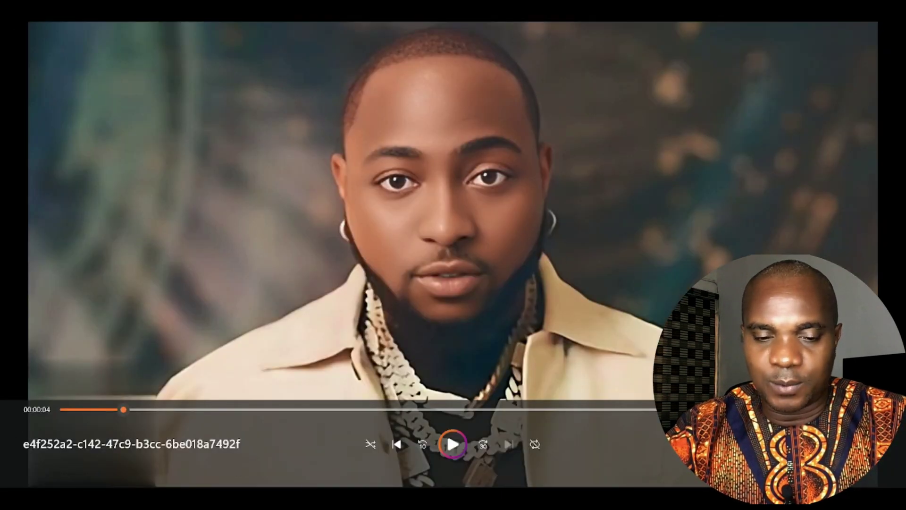
click(456, 444)
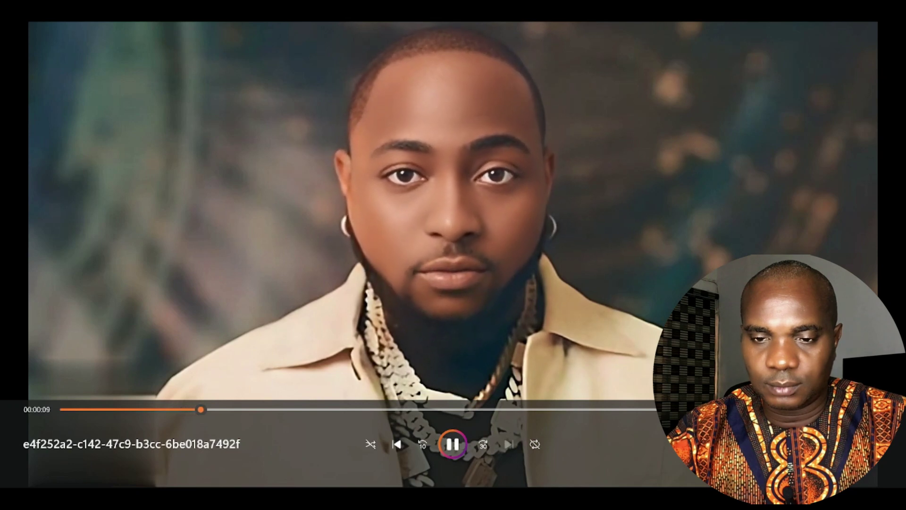
double_click(614, 148)
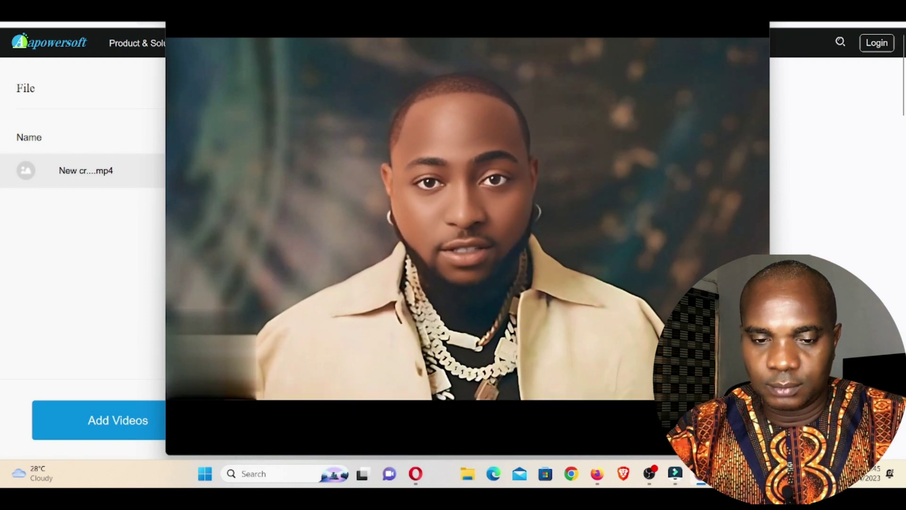
key(space)
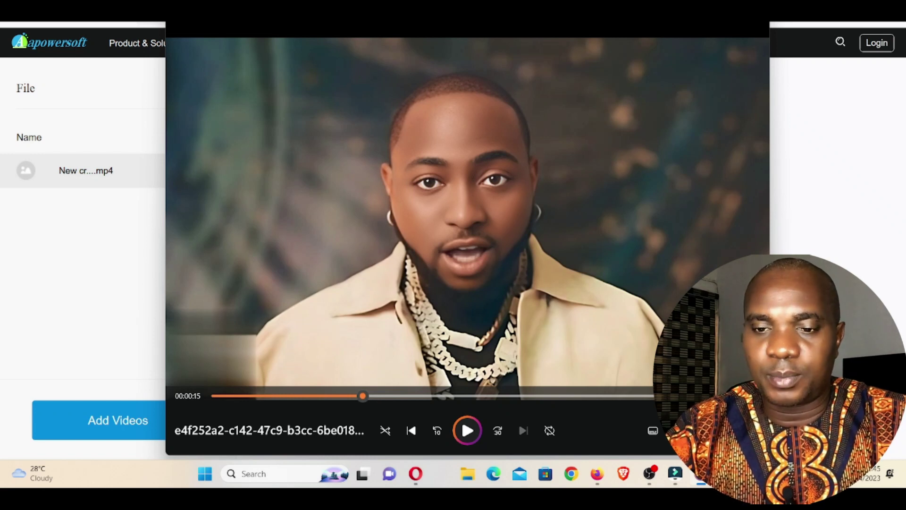
key(alt+F4)
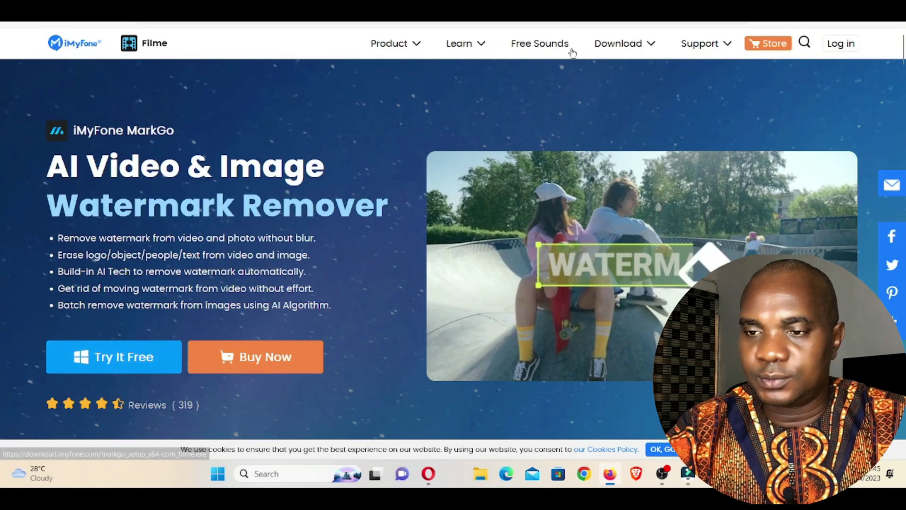
- Download the free trial installer of iMyFone MarkGo for Windows and run it
click(100, 357)
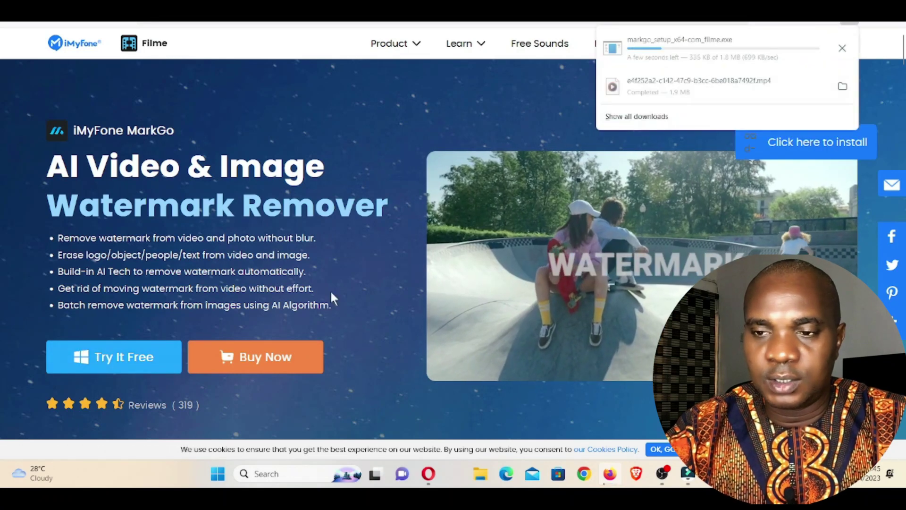
click(761, 51)
mouse_move(685, 104)
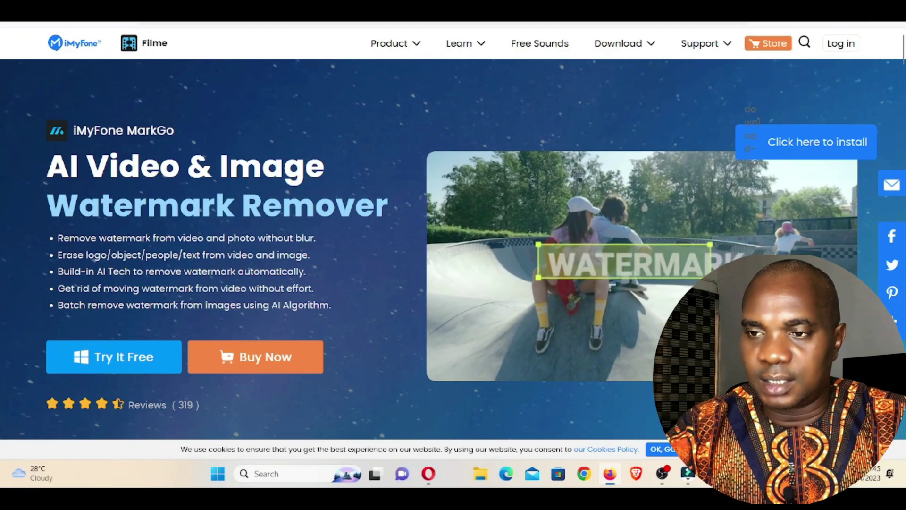
key(super+d)
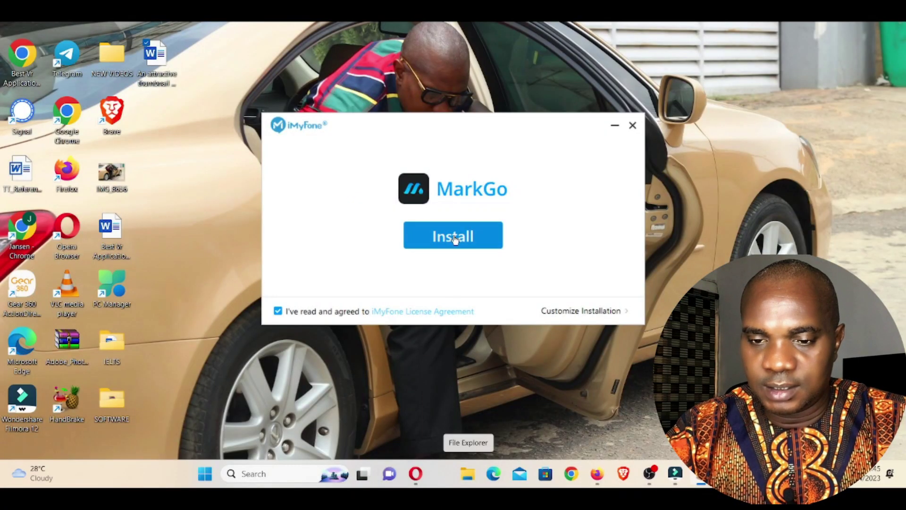
- Install MarkGo with the default settings and launch it
click(455, 238)
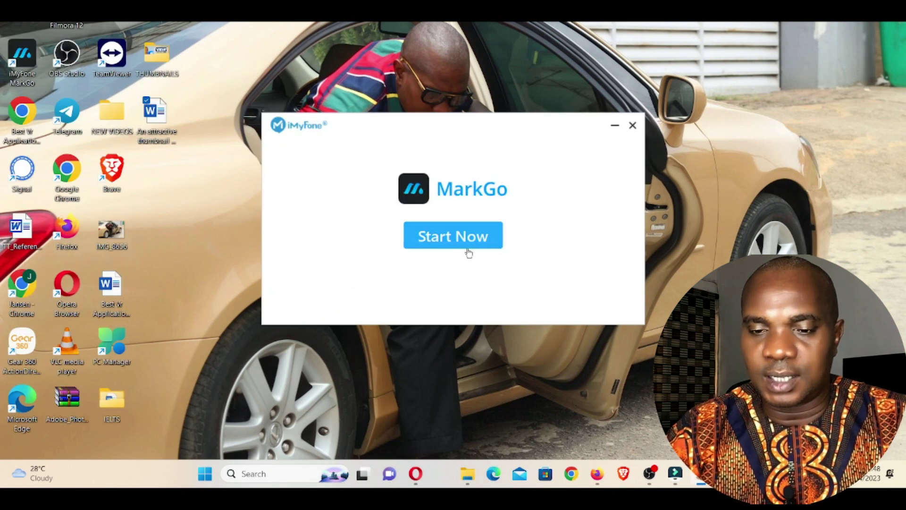
click(454, 237)
key(alt+F4)
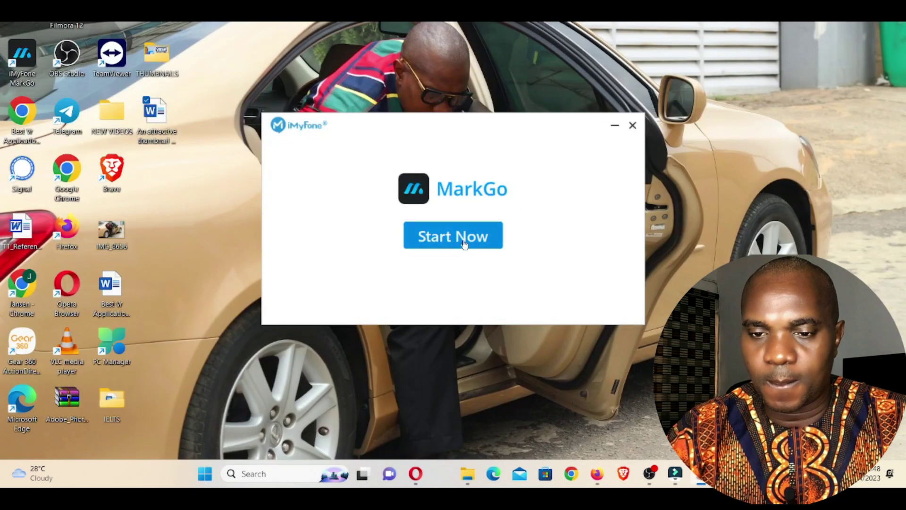
click(464, 244)
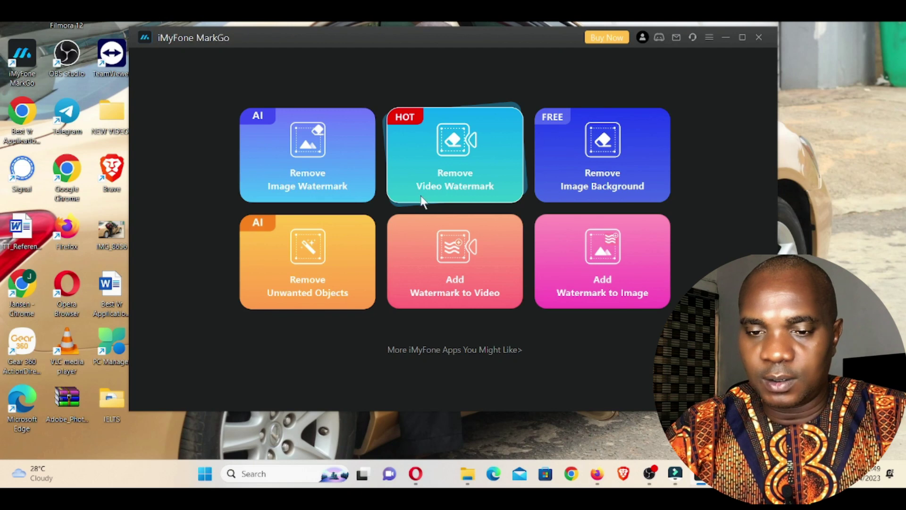
- Open the Remove Video Watermark tool and import New creative video (2) from the Downloads folder
click(443, 164)
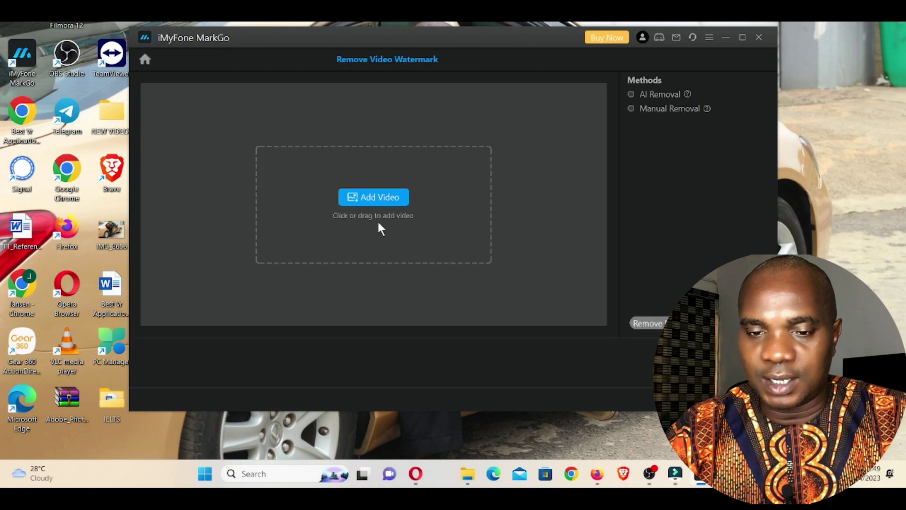
click(381, 199)
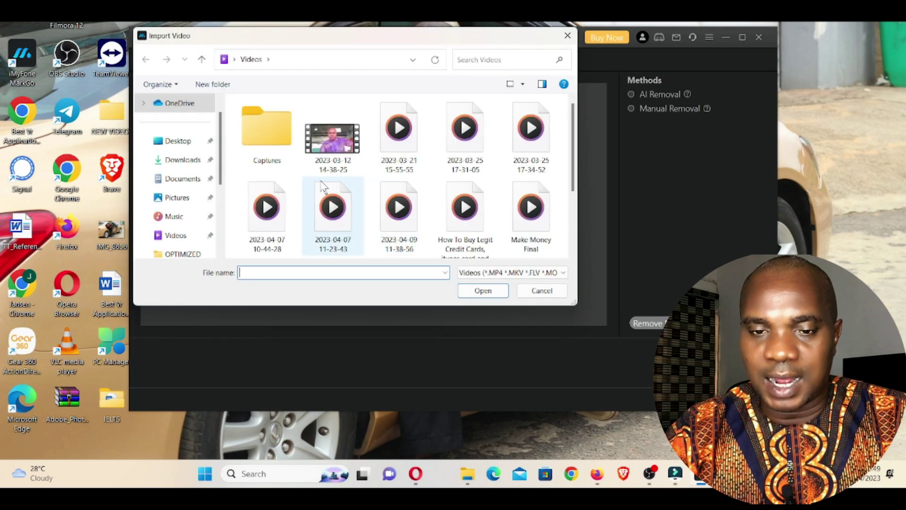
click(190, 183)
click(183, 160)
drag(573, 300, 793, 430)
scroll(477, 302, down, 1)
double_click(476, 303)
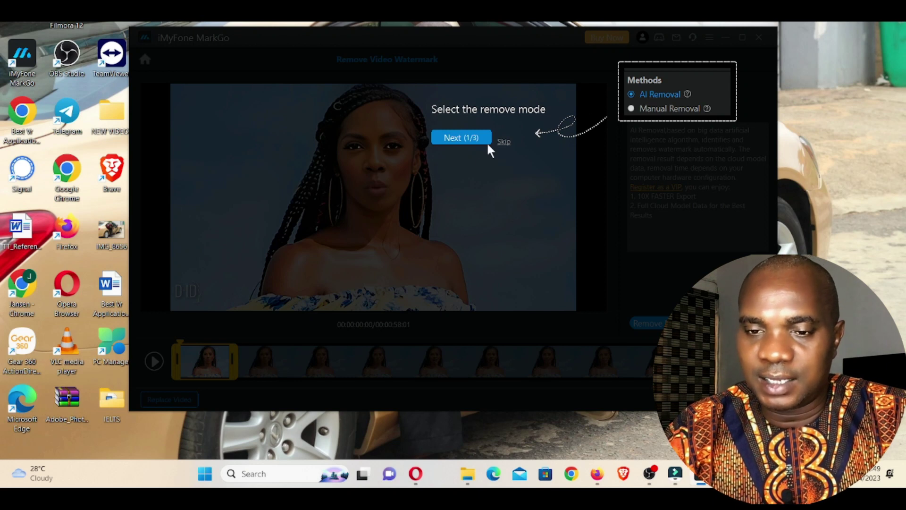
- Go through the introductory guide and try AI Removal with D-ID as the watermark name
click(466, 138)
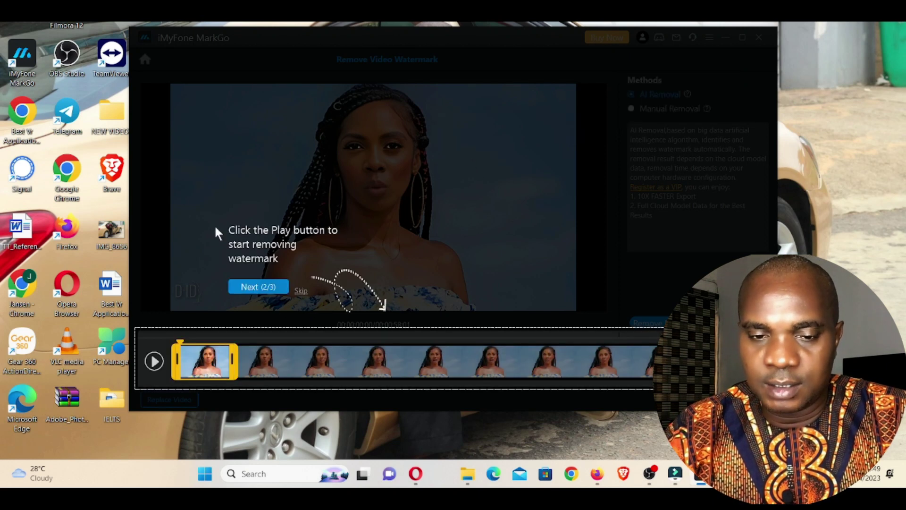
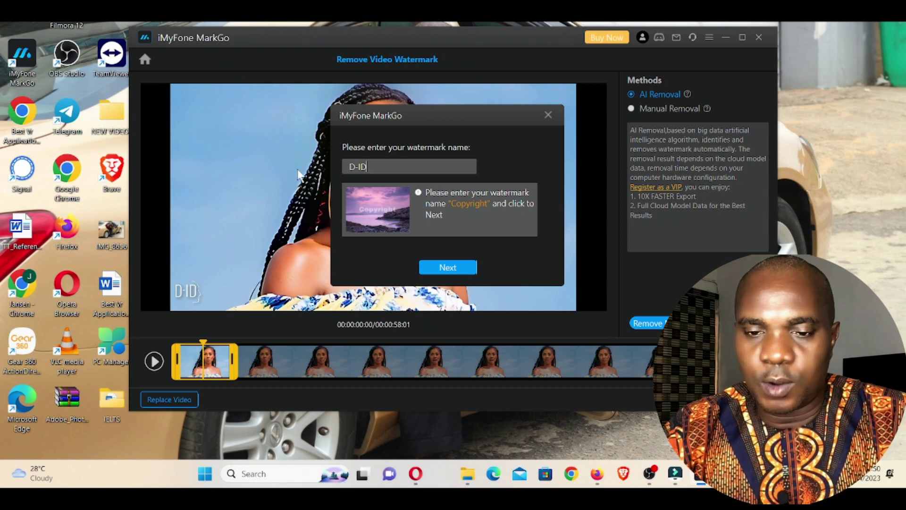
click(432, 269)
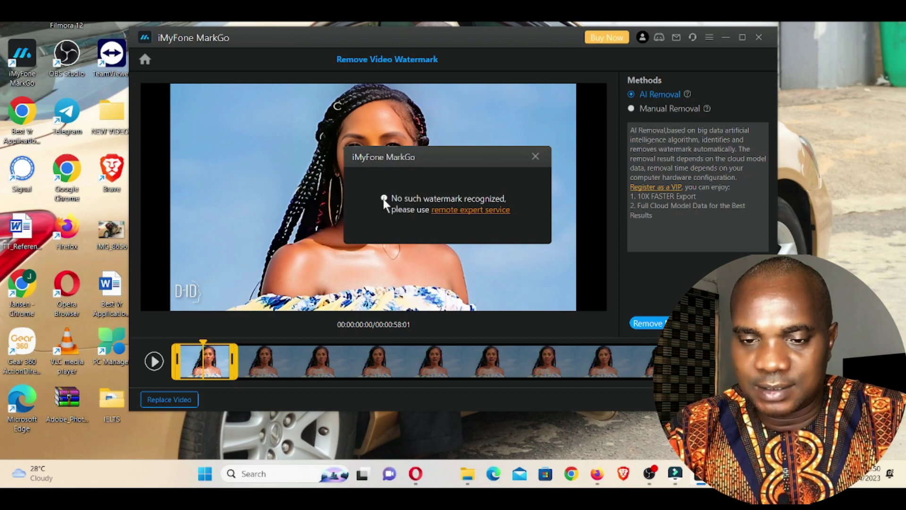
click(536, 157)
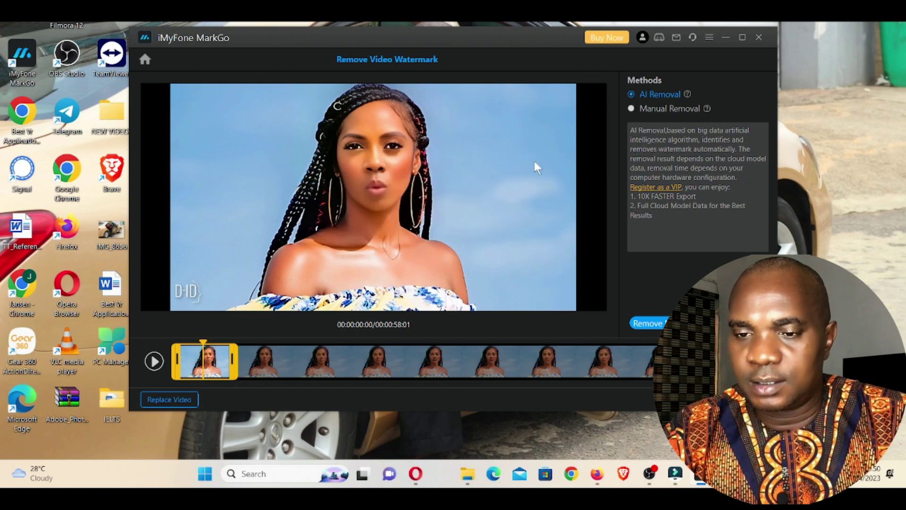
- Switch to Manual Removal, fit the selection box over the D-ID watermark and remove it with Smooth Filling
click(631, 109)
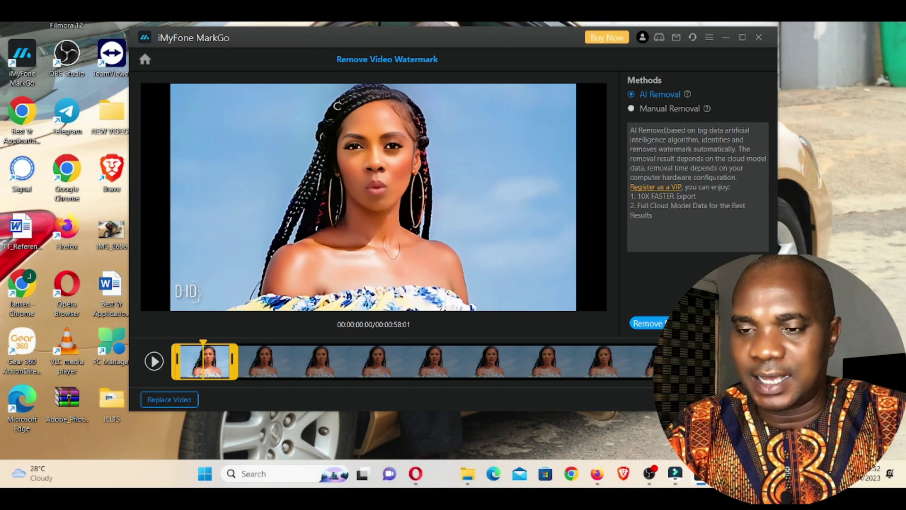
click(631, 109)
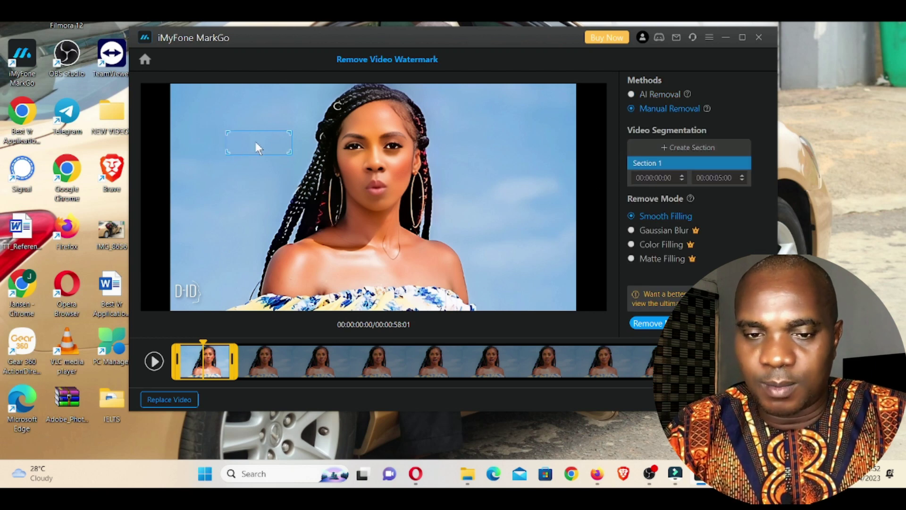
drag(259, 148, 233, 211)
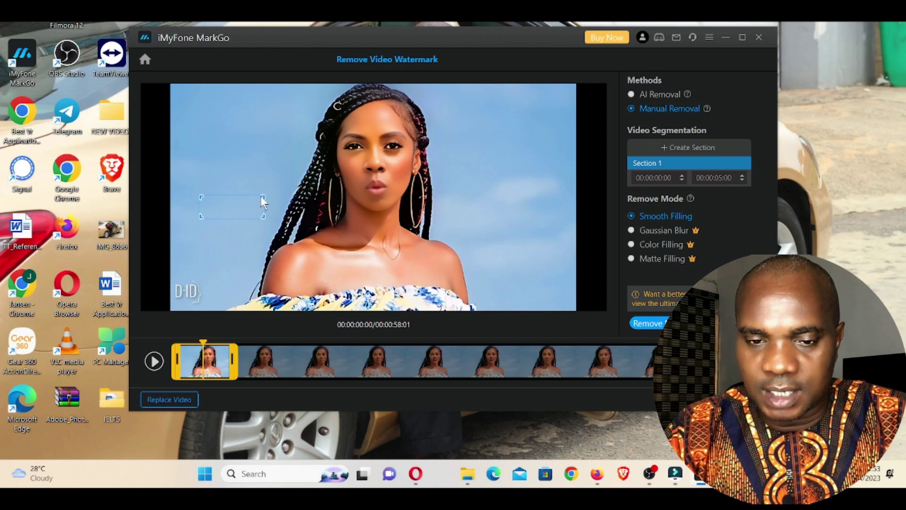
drag(264, 203, 194, 298)
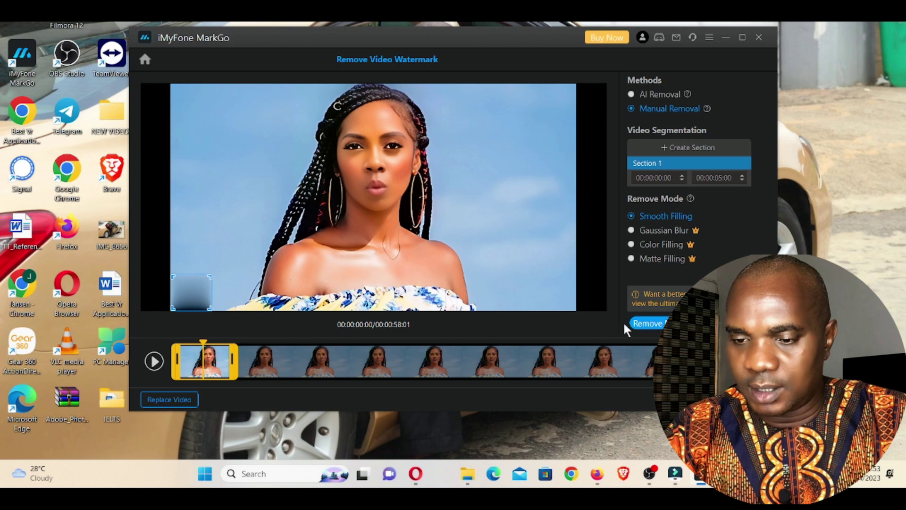
click(647, 324)
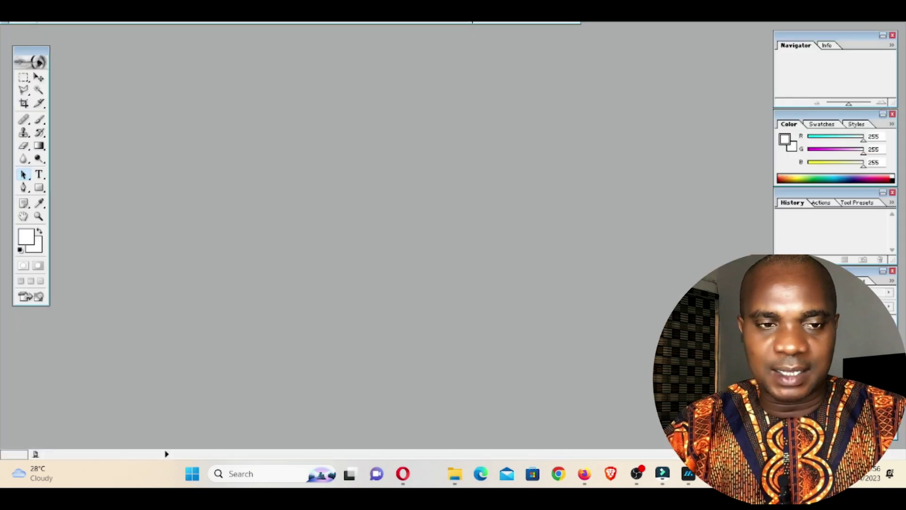
key(alt+f)
key(Escape)
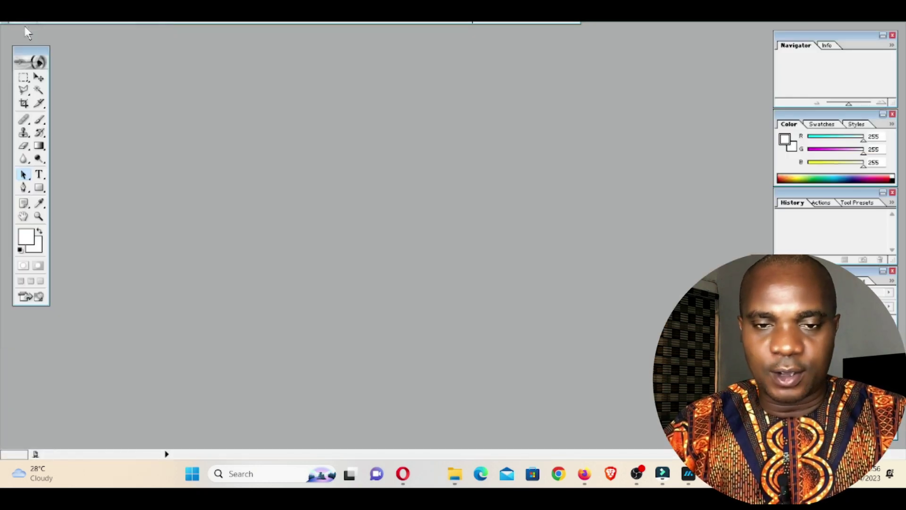
double_click(425, 132)
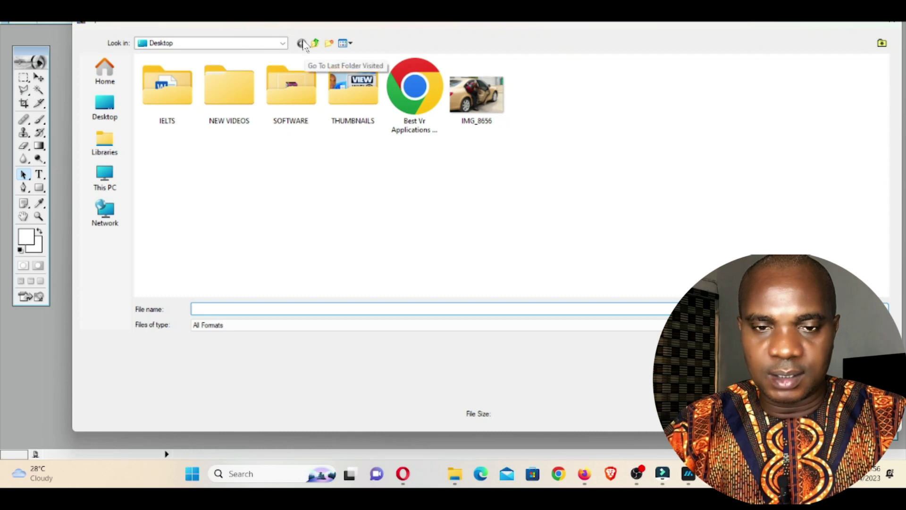
click(283, 43)
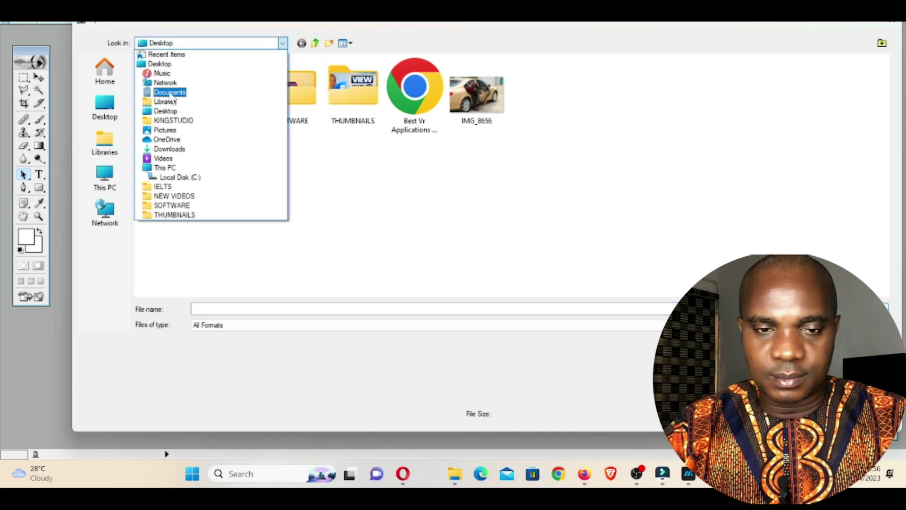
click(182, 150)
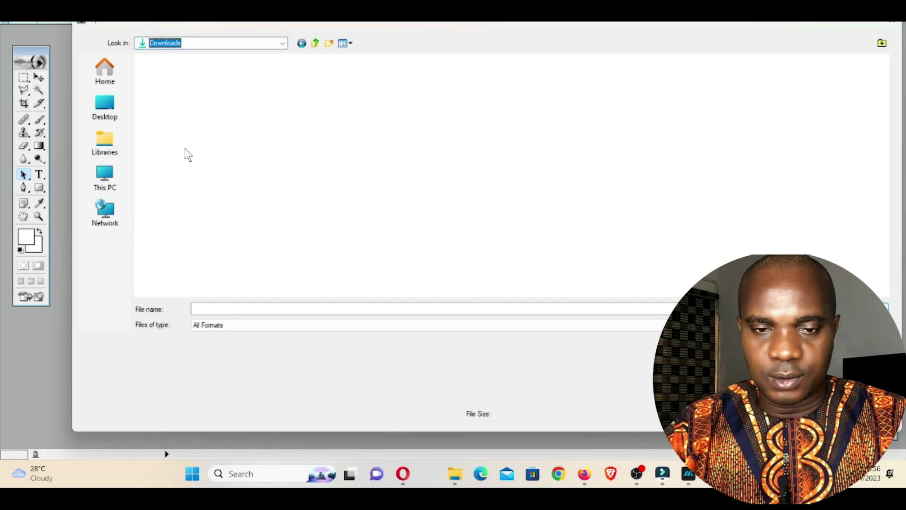
double_click(364, 150)
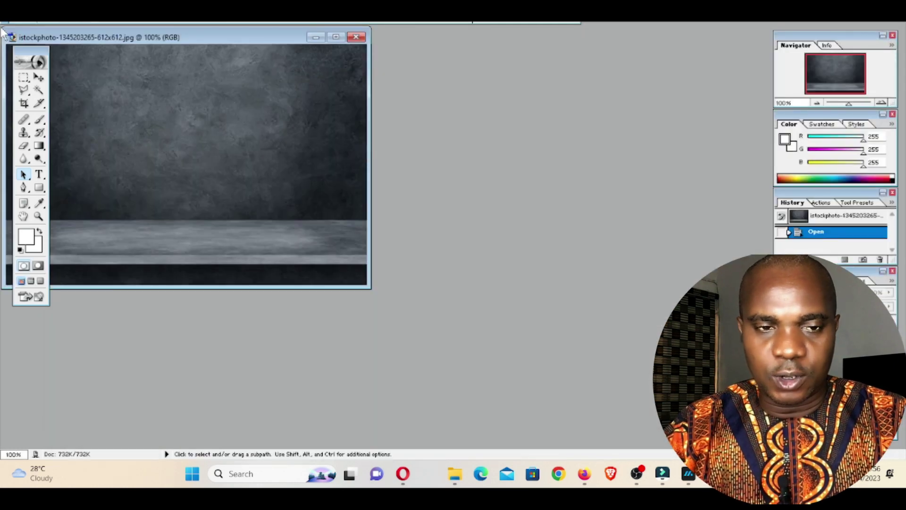
click(7, 14)
click(14, 22)
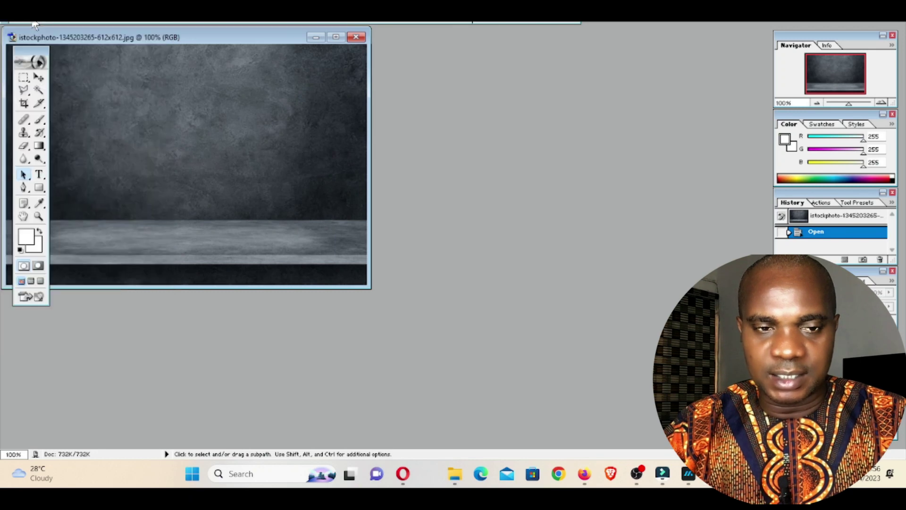
click(549, 170)
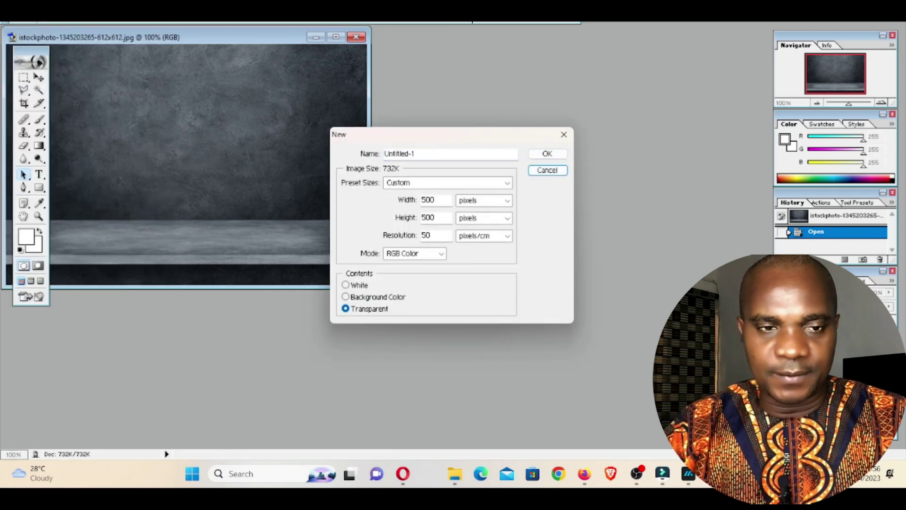
click(101, 14)
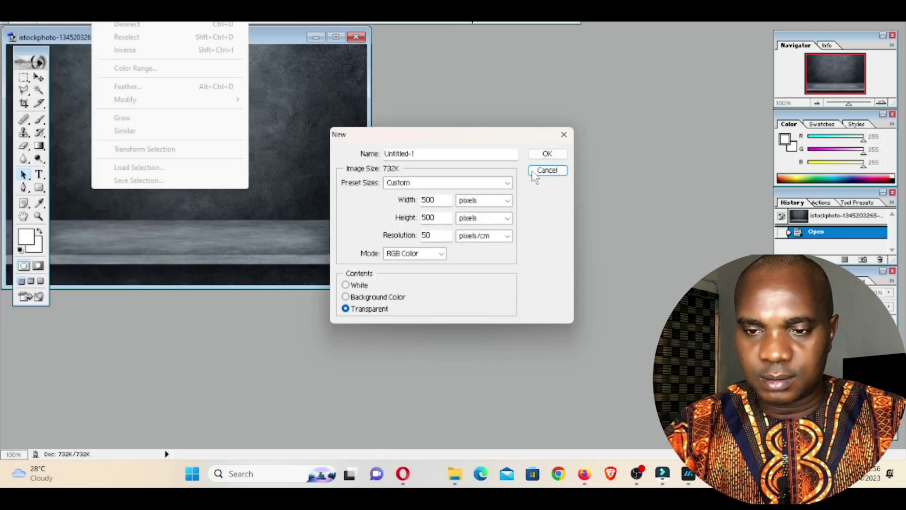
click(532, 172)
- Open the transparent cutout davido-180-removebg-preview from the Downloads folder
click(9, 14)
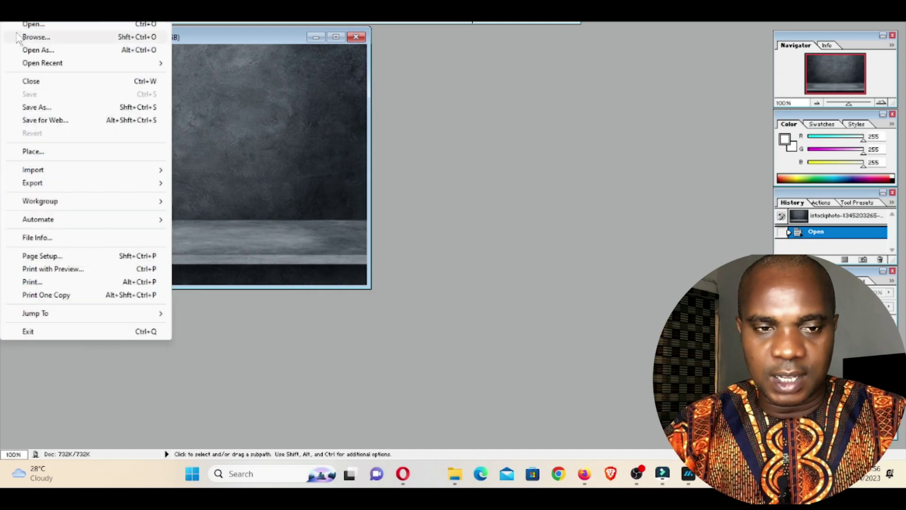
click(28, 25)
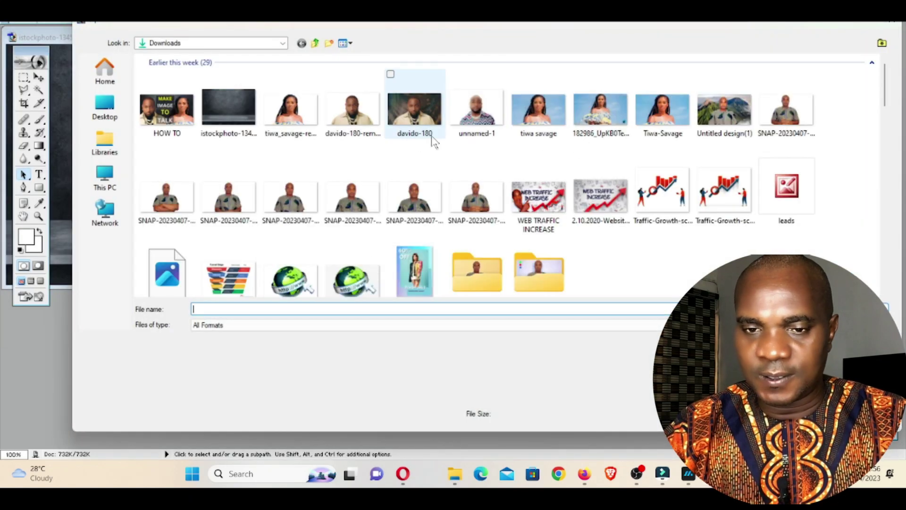
double_click(353, 110)
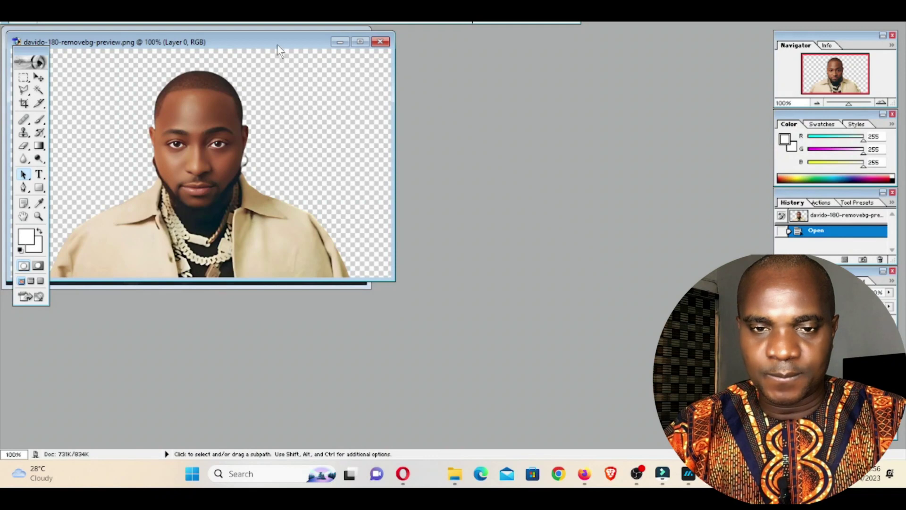
- Set the cutout's window beside the background and copy the man onto the background image with the Move tool
drag(277, 45, 622, 107)
click(39, 78)
drag(486, 248, 144, 161)
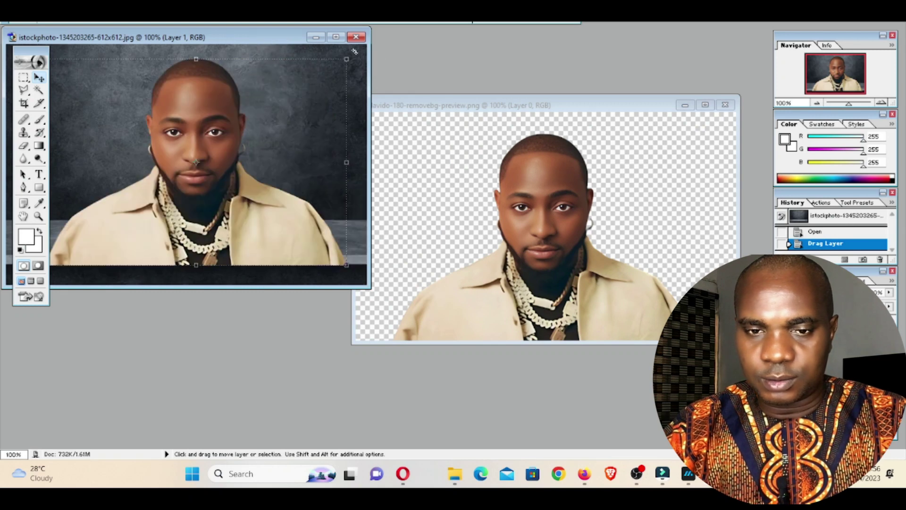
- Maximize the combined image, shrink the man so he sits at the table's back edge, and shift him right of centre
click(336, 37)
drag(459, 225, 453, 211)
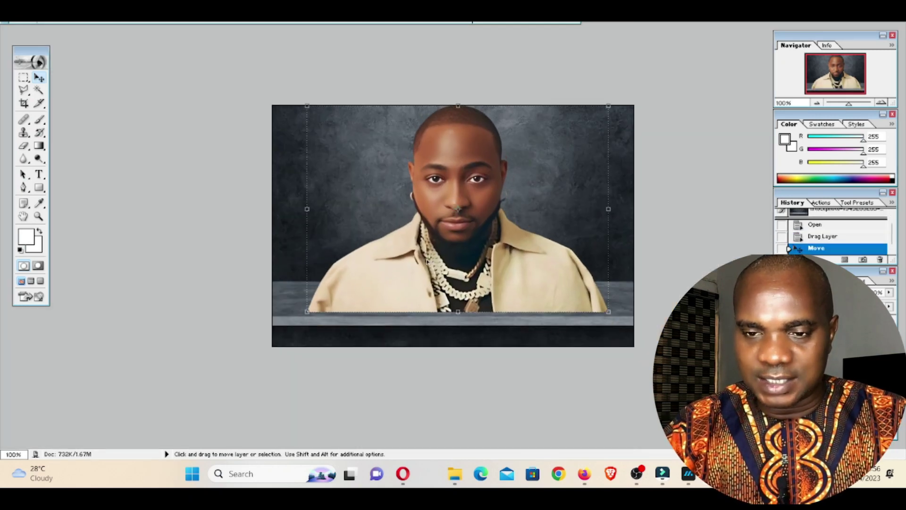
drag(304, 313, 338, 291)
drag(426, 254, 449, 261)
key(Return)
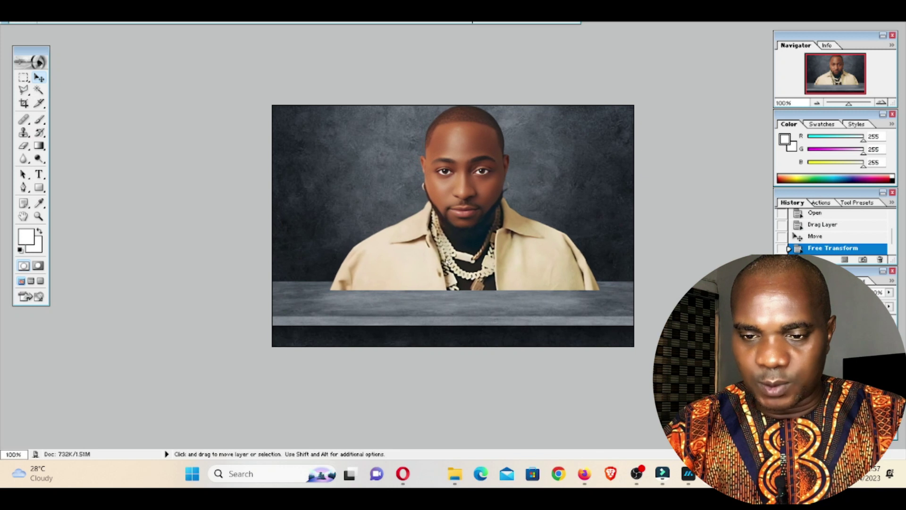
mouse_move(265, 306)
mouse_down()
mouse_move(290, 304)
mouse_move(282, 299)
mouse_up()
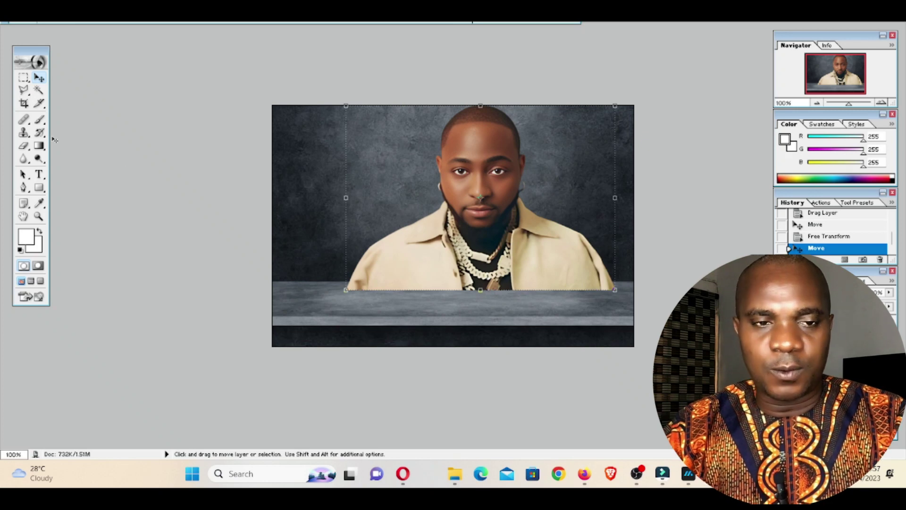
click(20, 17)
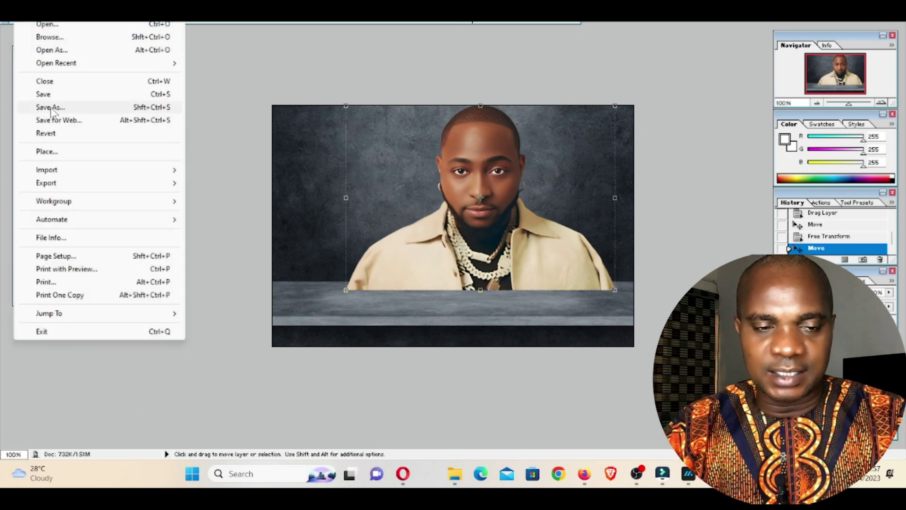
click(51, 109)
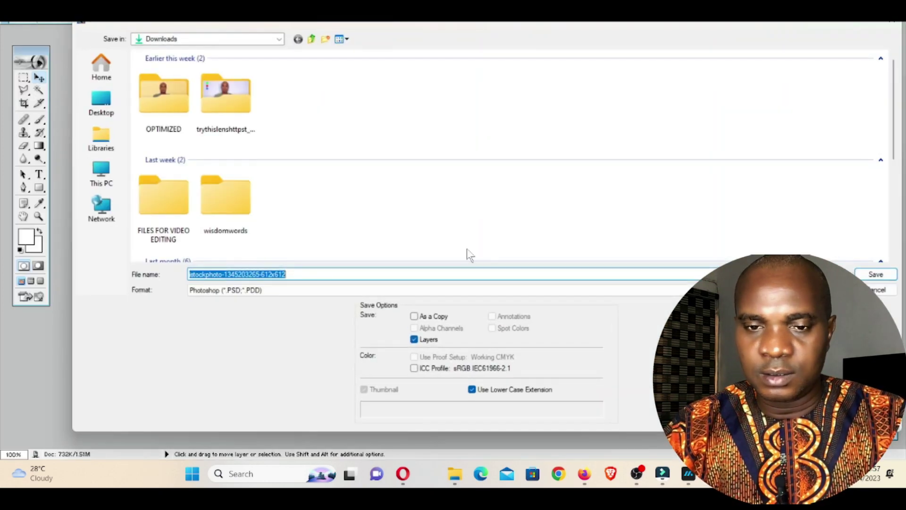
click(97, 111)
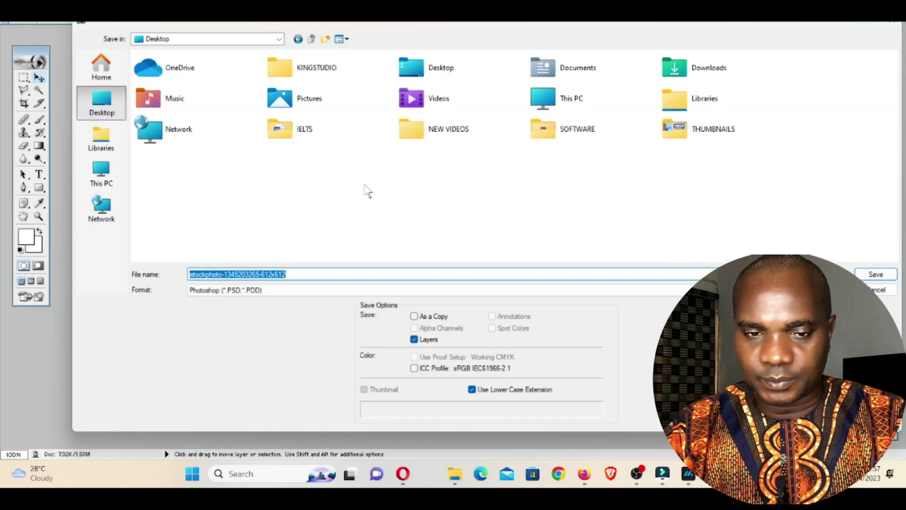
click(273, 293)
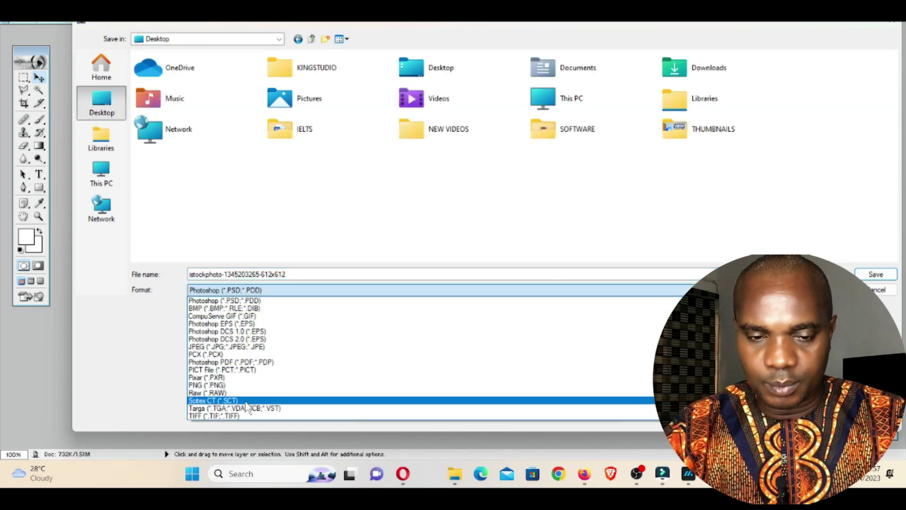
click(252, 385)
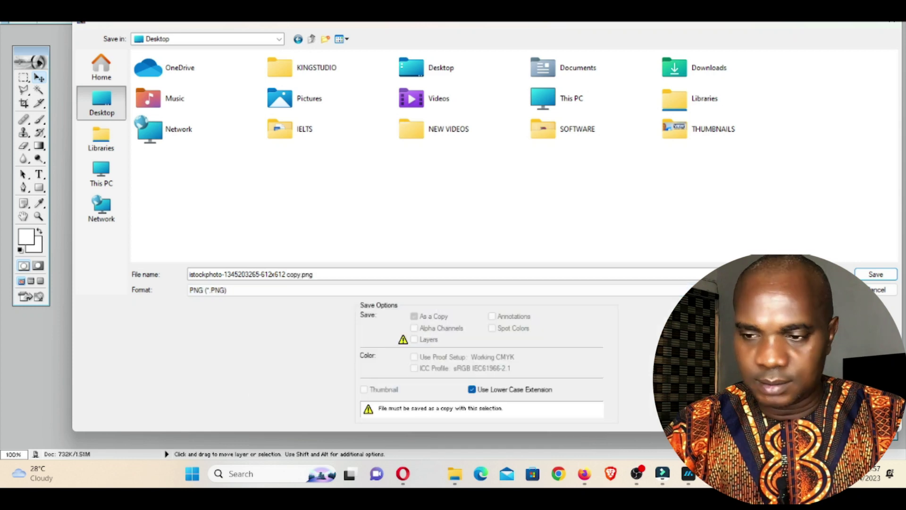
click(877, 276)
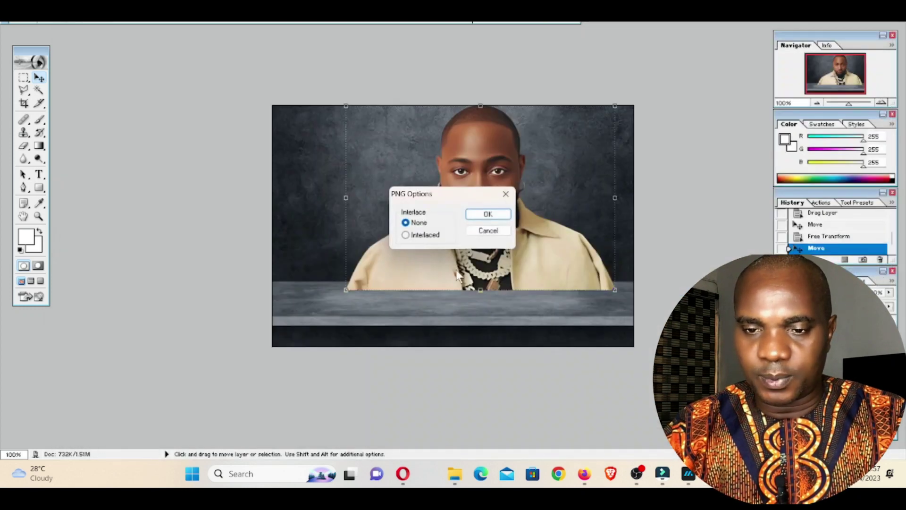
click(489, 215)
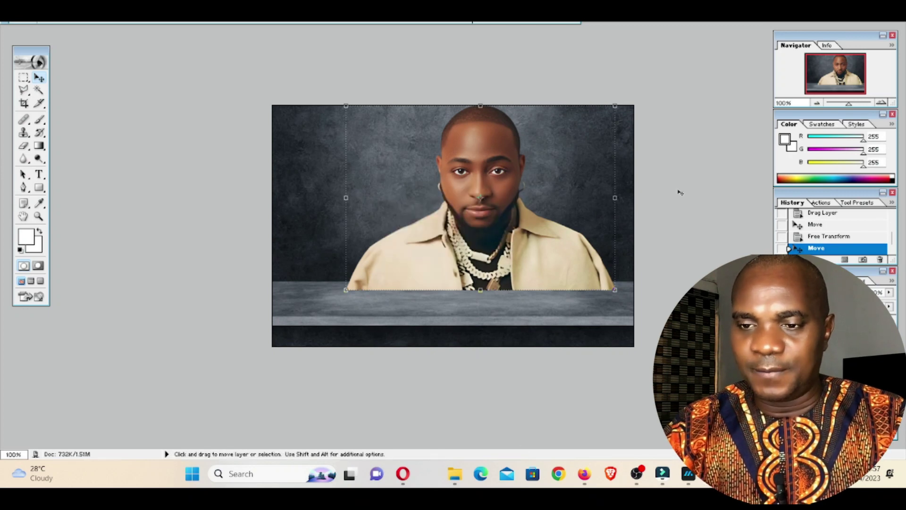
- Switch to File Explorer and view the saved composite image from the Desktop folder
key(alt+Tab)
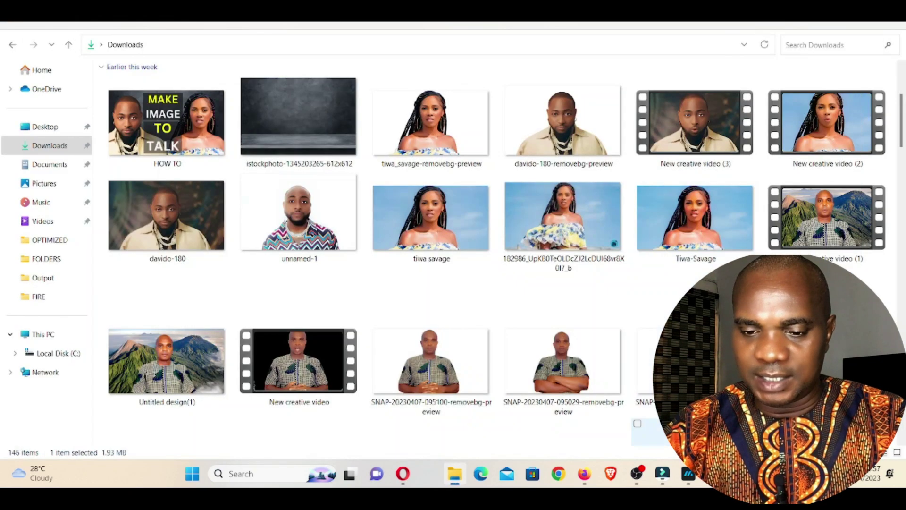
click(456, 474)
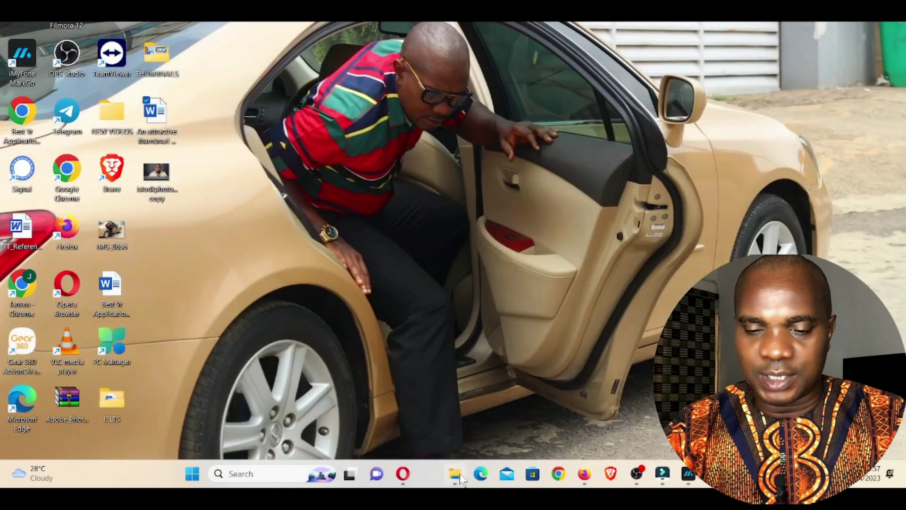
click(456, 474)
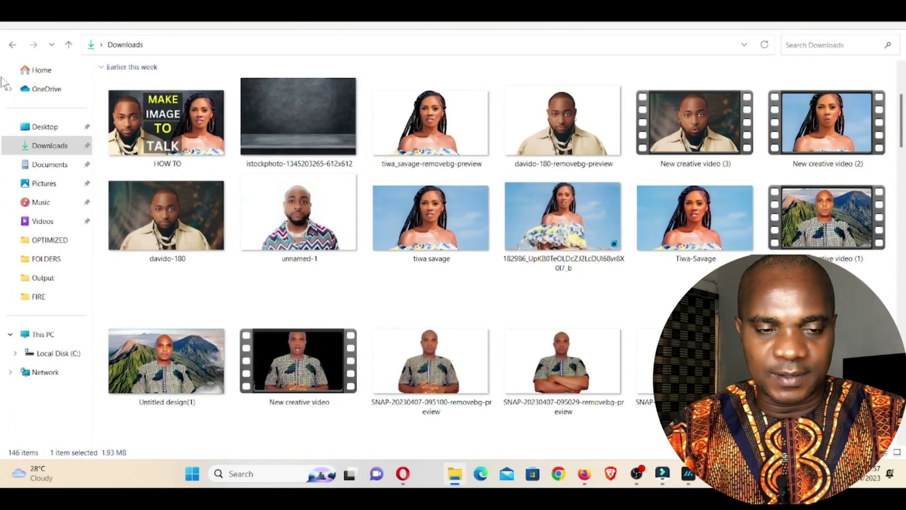
click(45, 127)
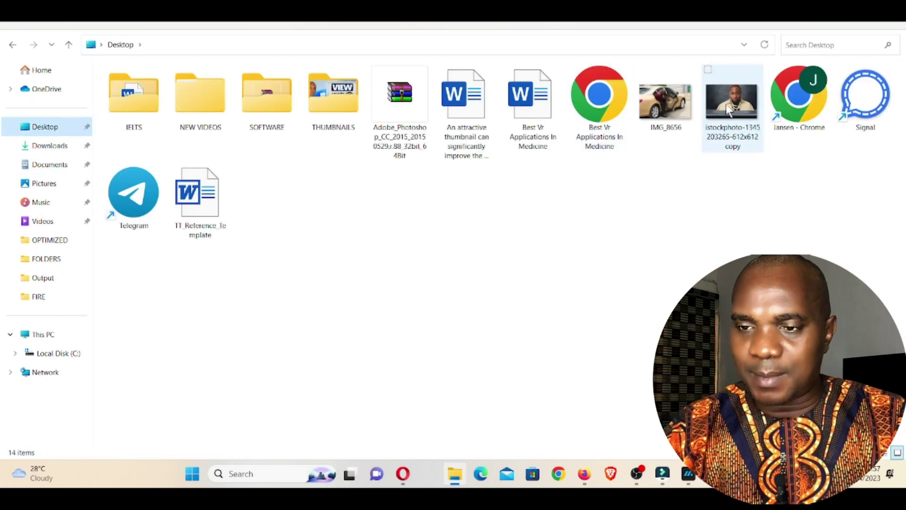
click(727, 107)
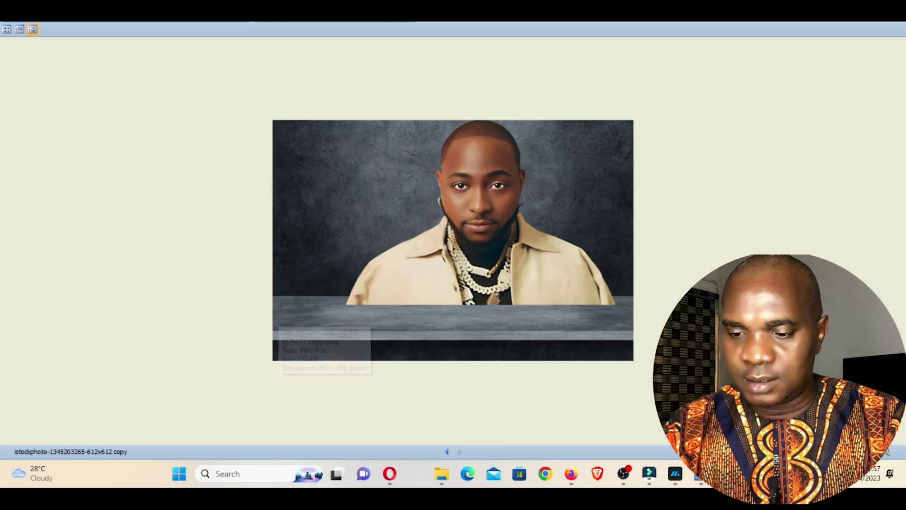
click(651, 475)
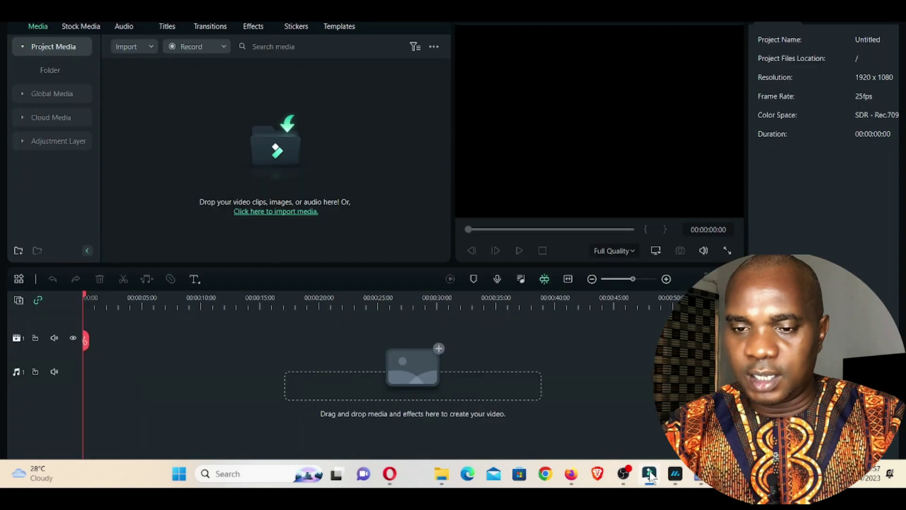
click(275, 151)
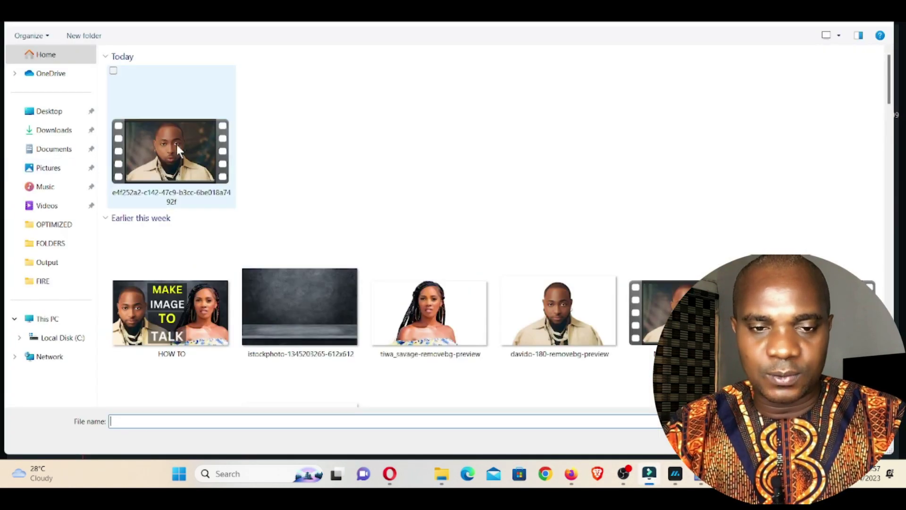
click(175, 143)
click(61, 113)
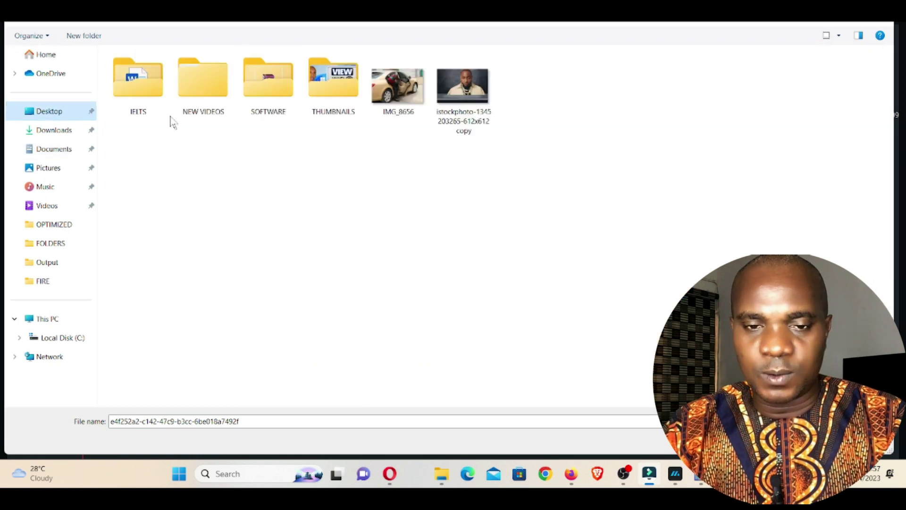
double_click(447, 76)
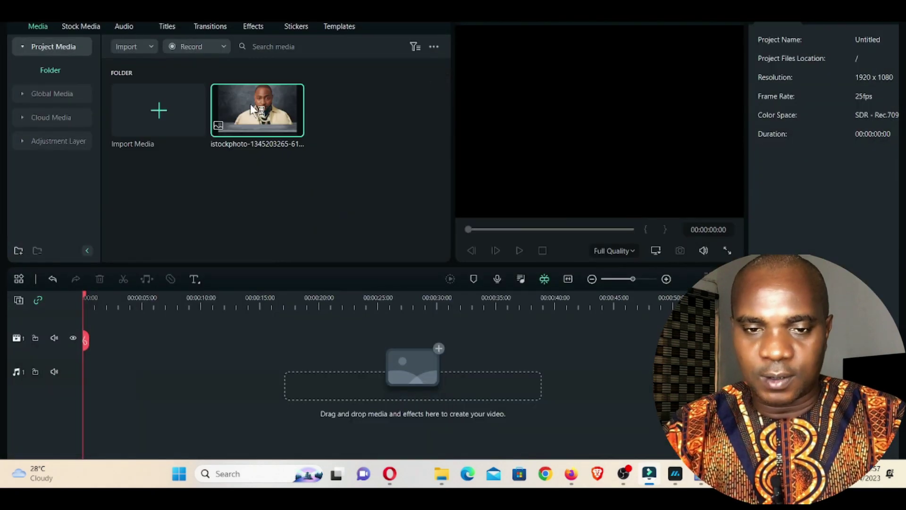
- Put the image on the first video track and enlarge it to about 134.5%, positioned at about X -197.97, Y -186.28 px
drag(264, 115, 71, 439)
click(100, 336)
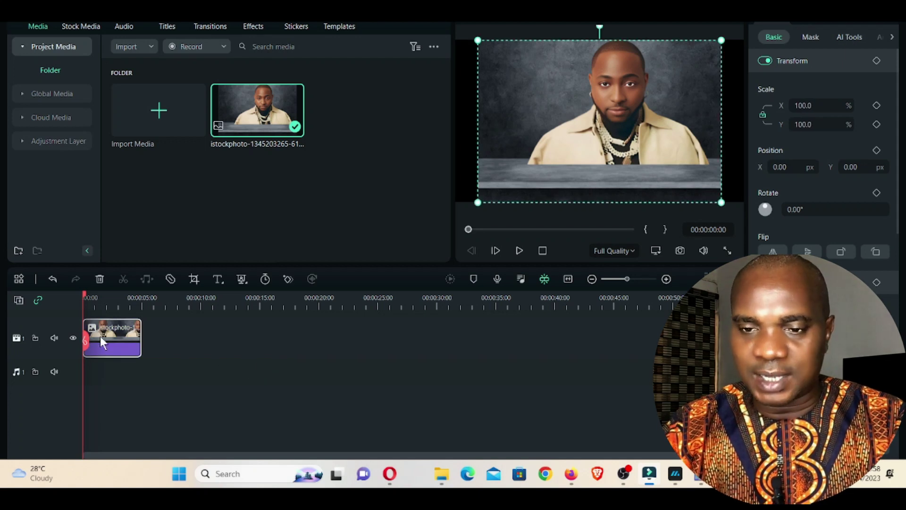
drag(478, 200, 393, 248)
drag(553, 160, 580, 160)
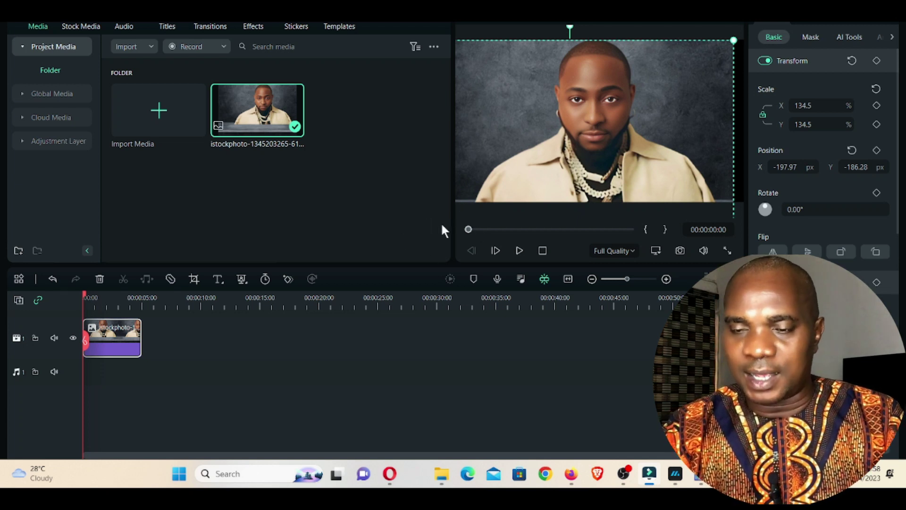
click(579, 380)
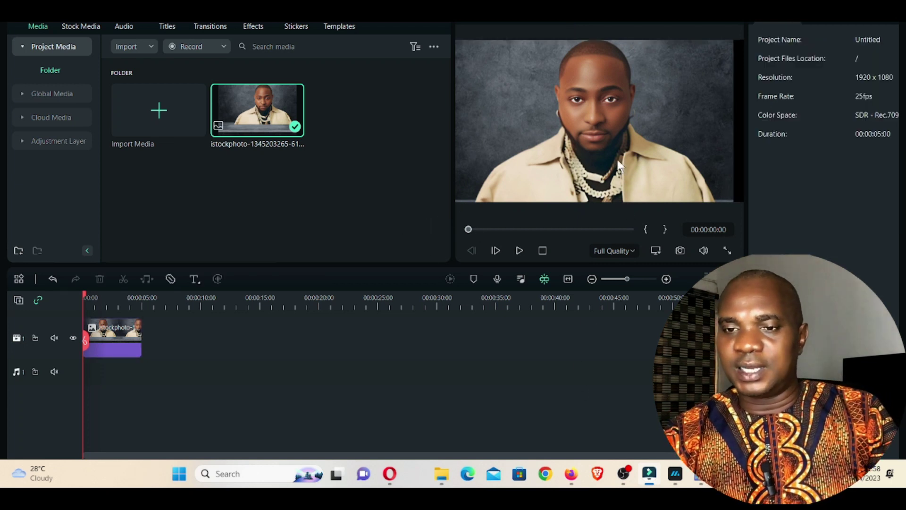